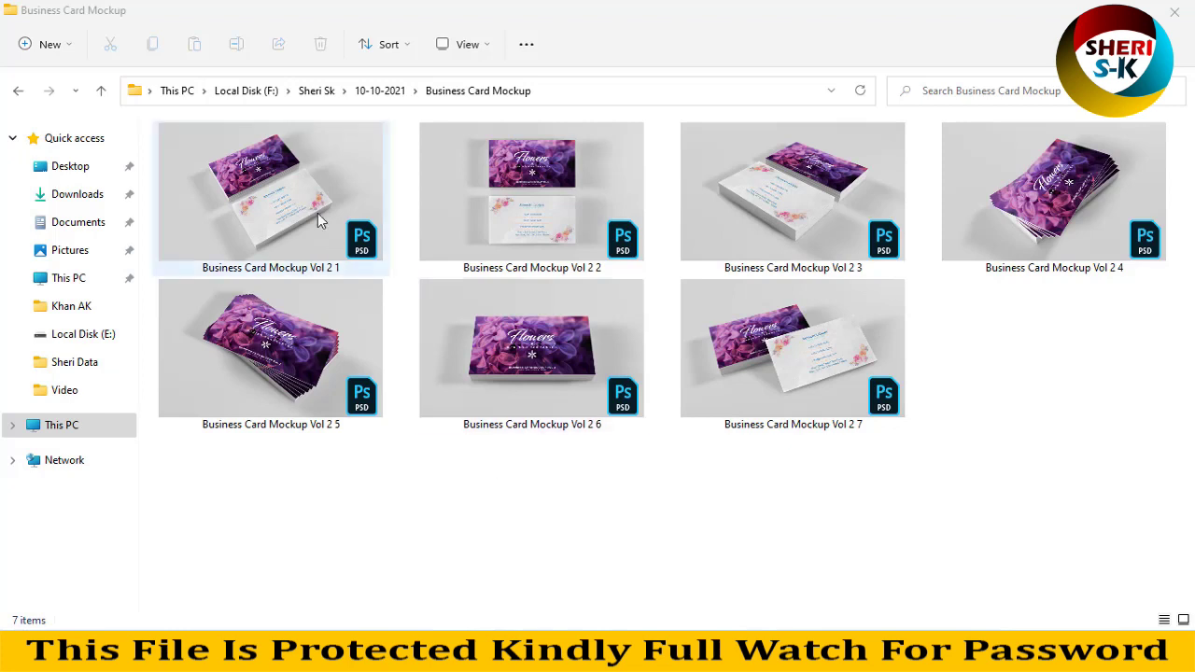
# - Select Business Card Mockup Vol 2 1 in File Explorer and bring up its context menu
pyautogui.click(270, 219)
pyautogui.rightClick(289, 199)
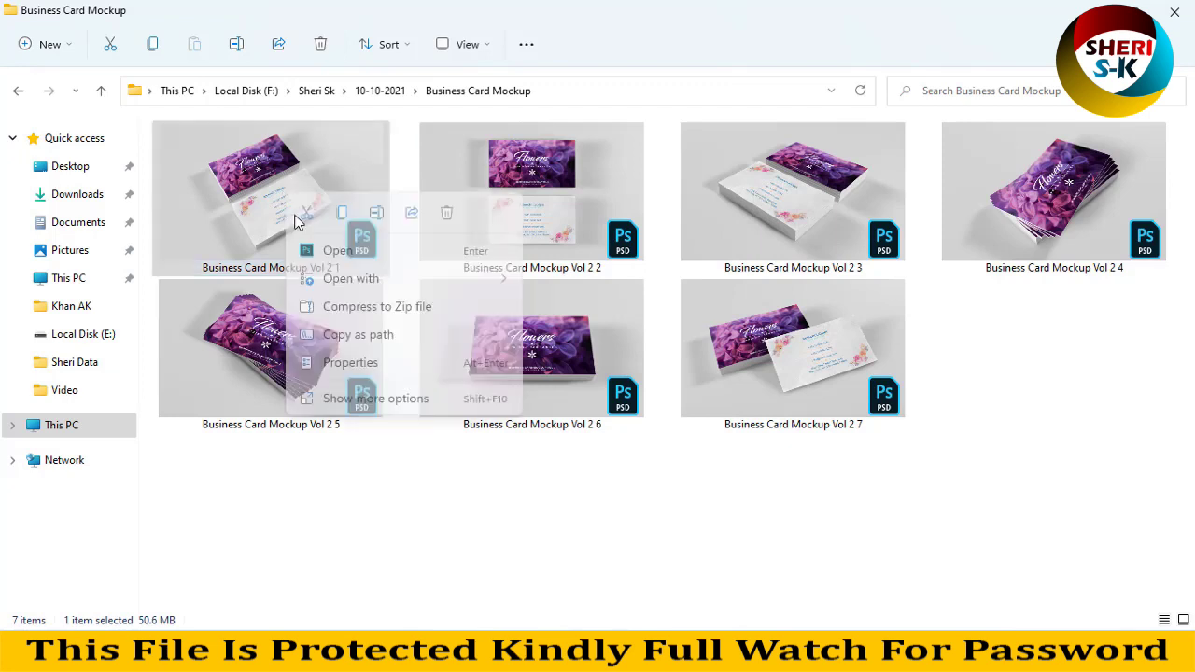
# - Open the mockup in Photoshop and expand the Your Design group, selecting Your Design 1
pyautogui.click(338, 250)
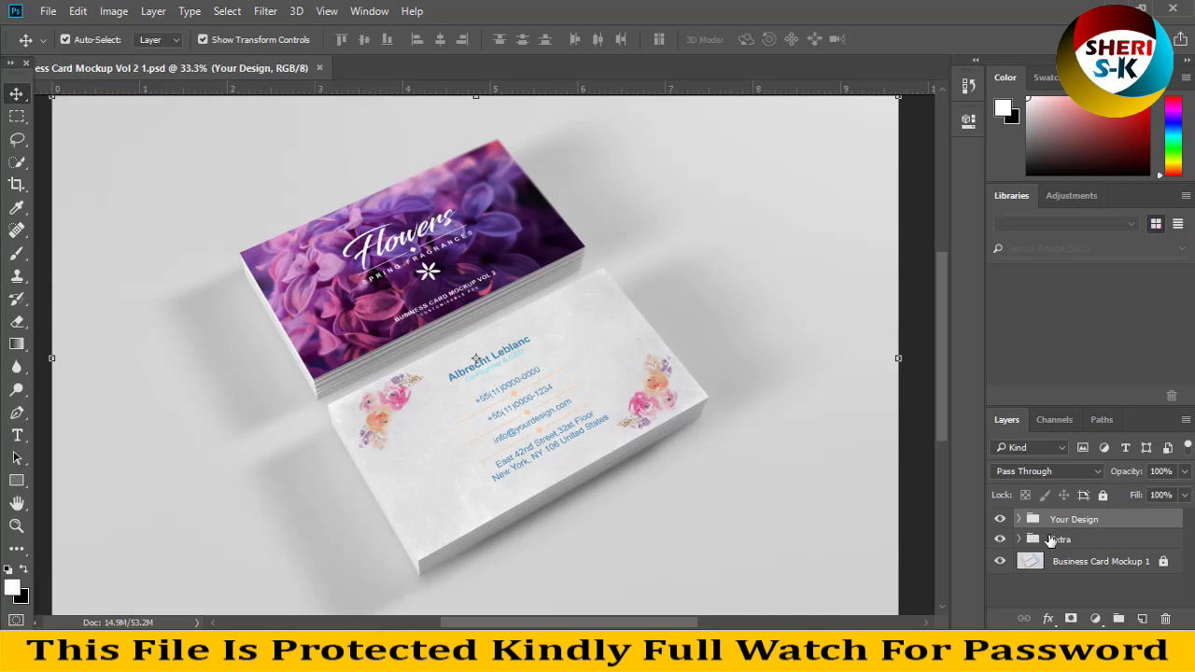
pyautogui.click(1049, 540)
pyautogui.click(1051, 520)
pyautogui.click(1043, 543)
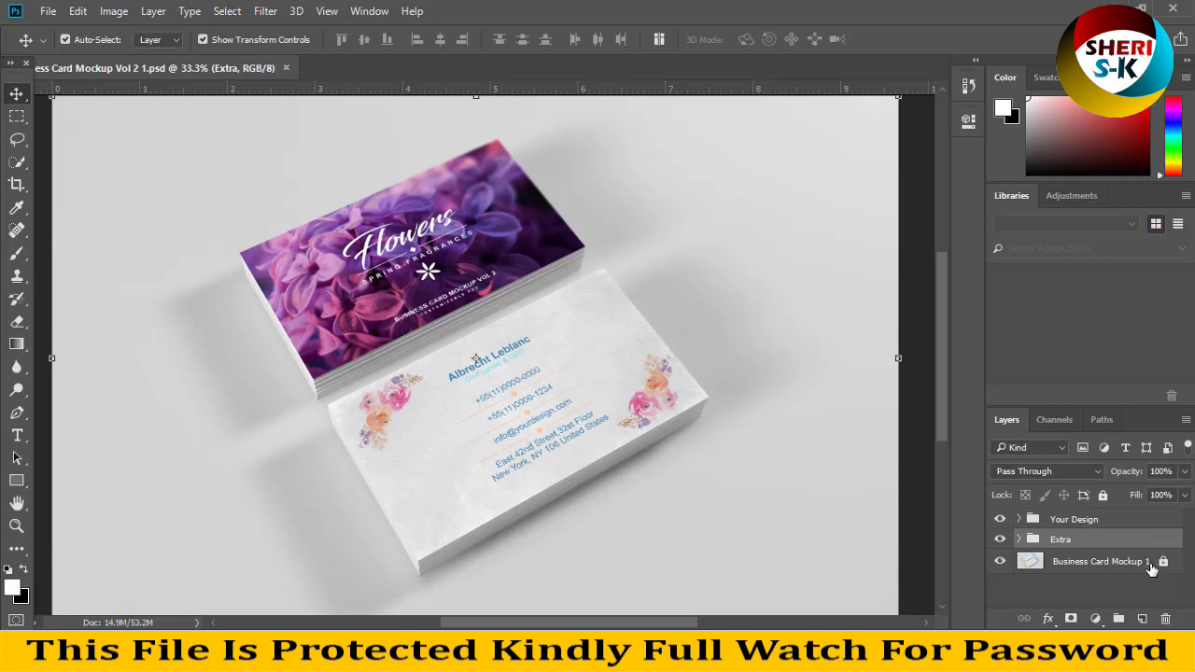
pyautogui.click(1034, 520)
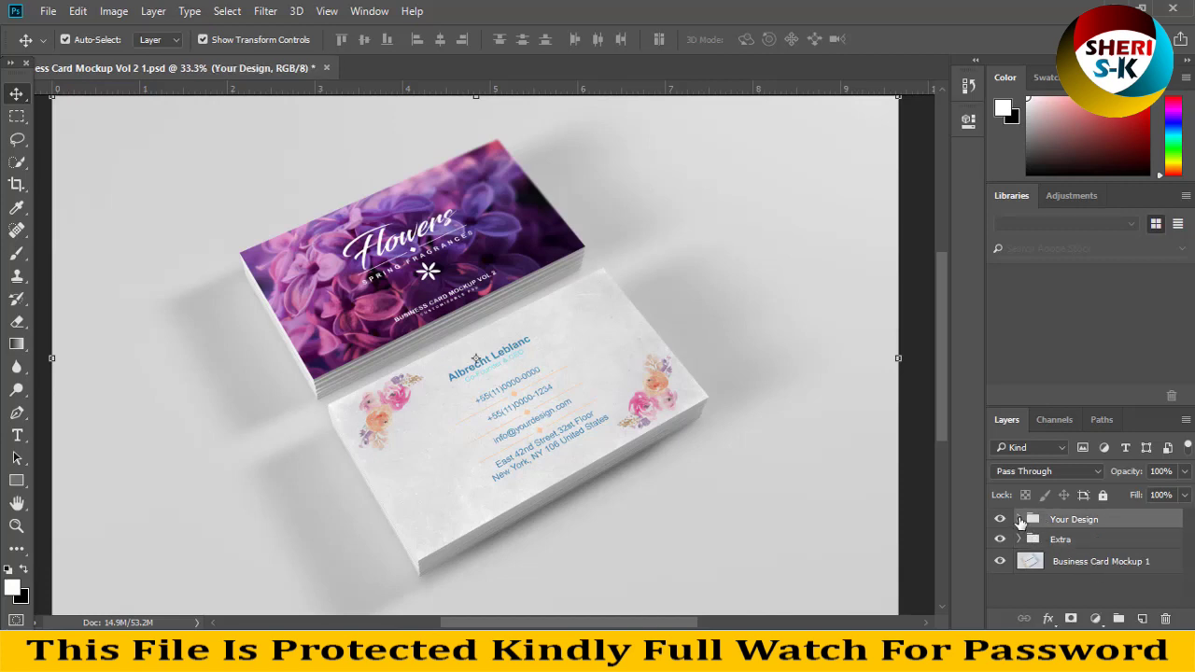
pyautogui.click(1019, 520)
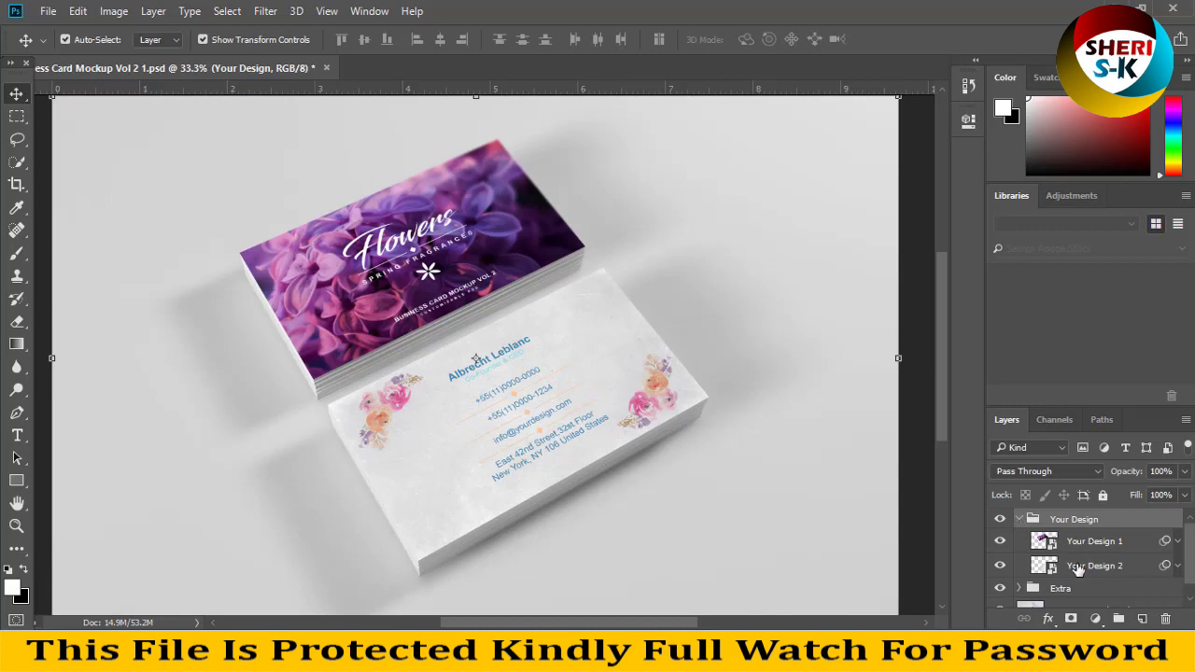
pyautogui.click(1077, 567)
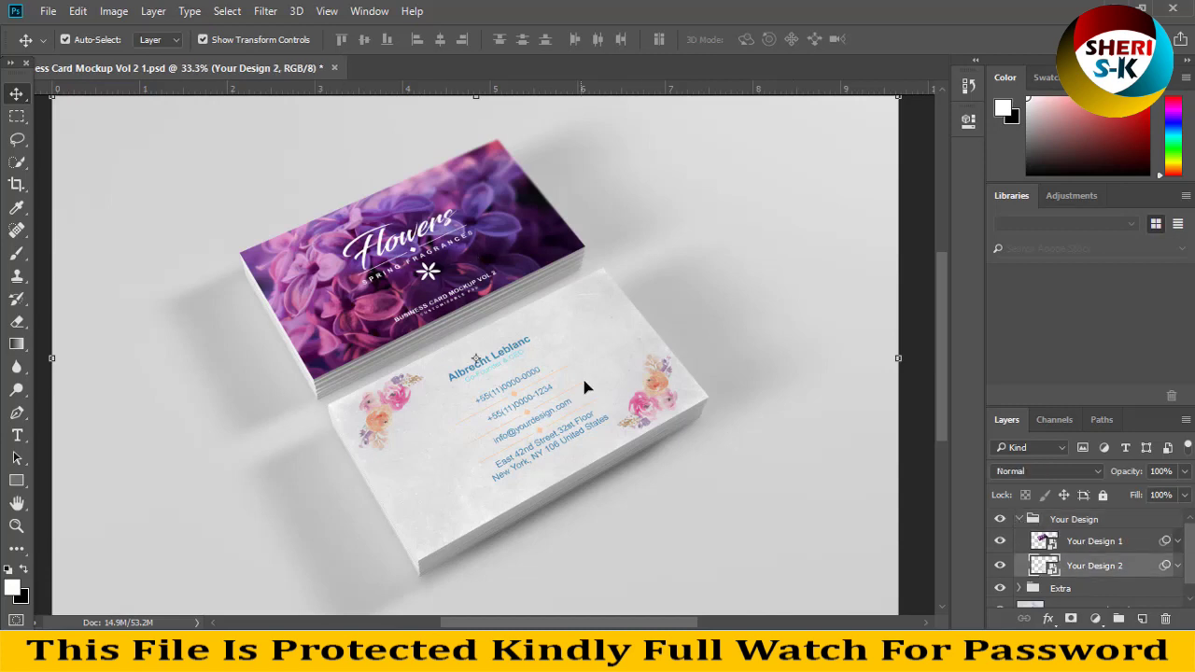
pyautogui.click(1052, 551)
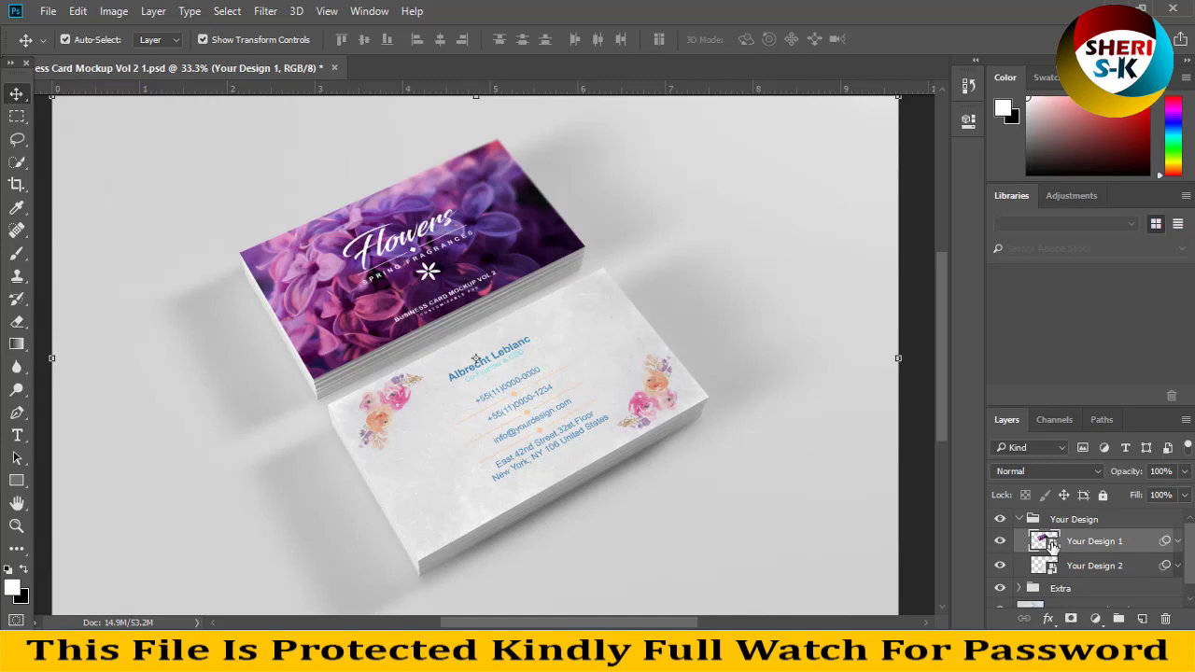
# - Open the Your Design 1 smart object and inspect its Text, Flowers and Lines groups
pyautogui.doubleClick(1052, 544)
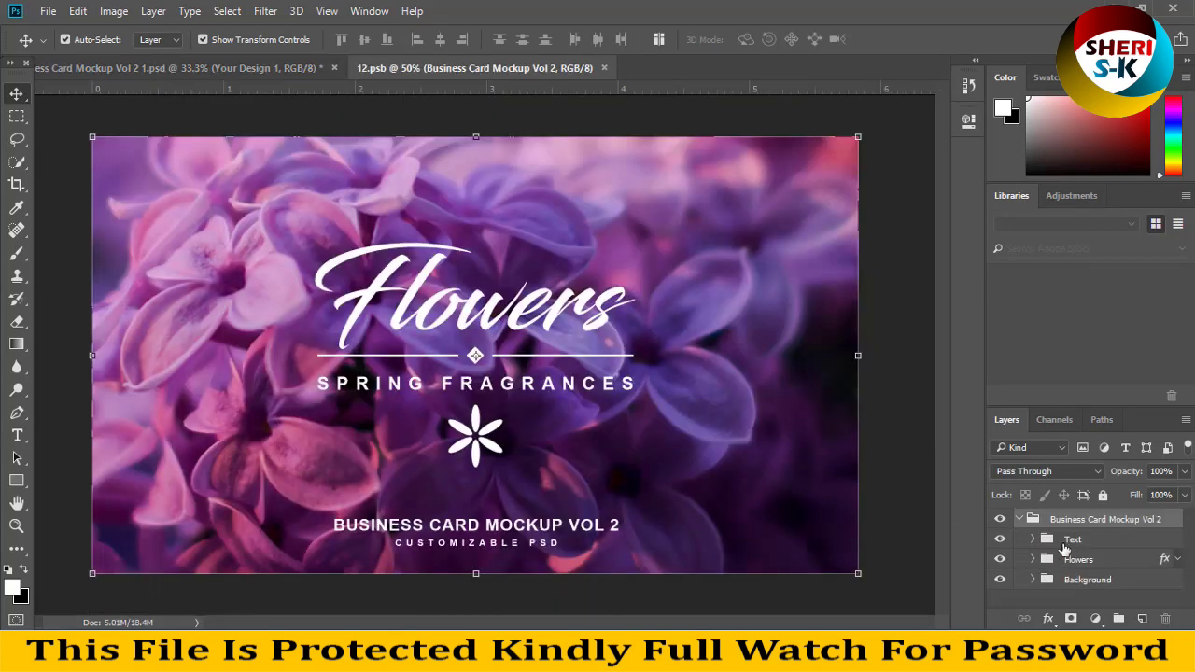
pyautogui.click(1062, 545)
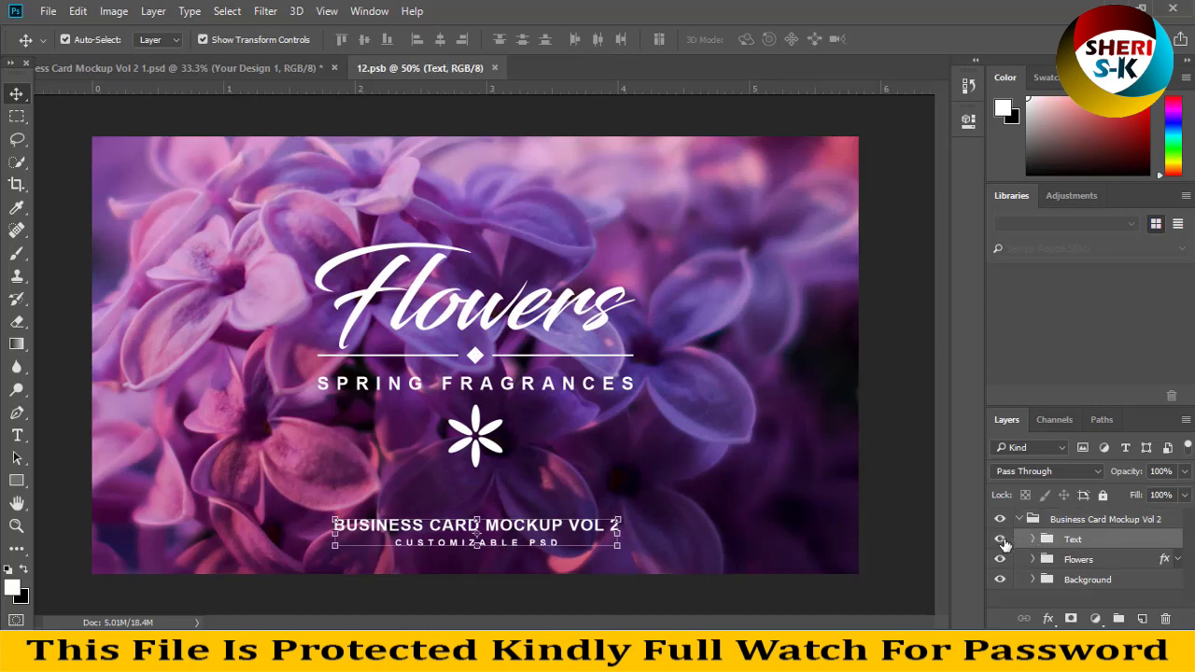
pyautogui.click(999, 539)
pyautogui.click(1000, 539)
pyautogui.click(1000, 559)
pyautogui.click(1000, 559)
pyautogui.click(1030, 560)
pyautogui.scroll(-1, 1036, 561)
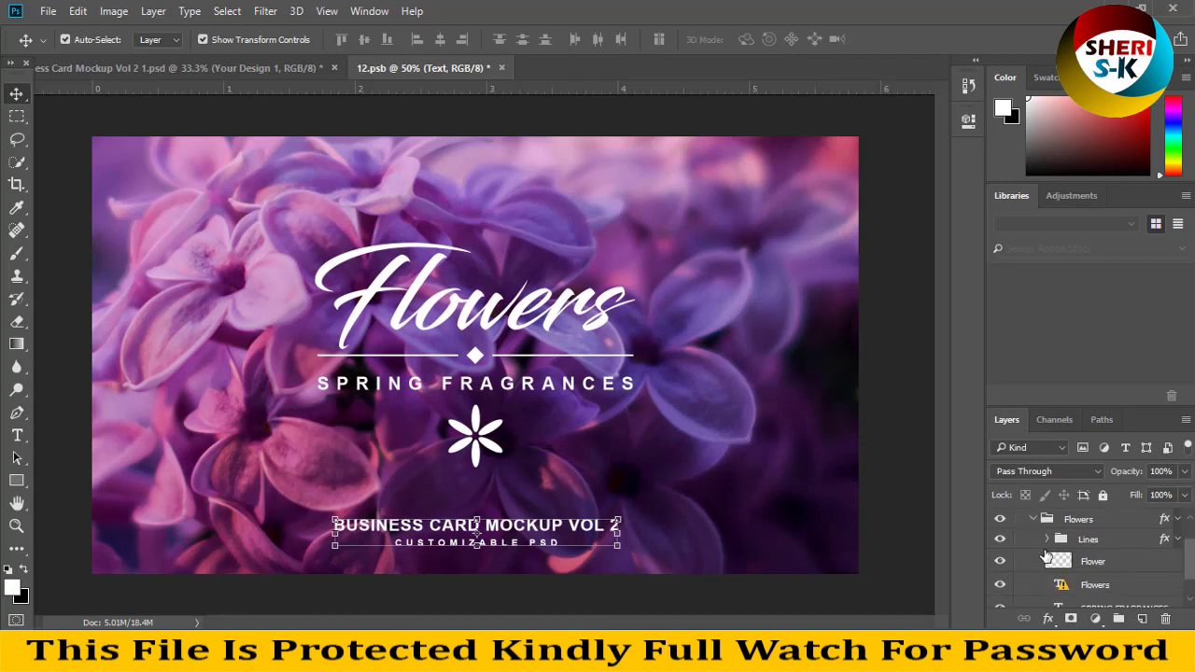
pyautogui.click(1046, 539)
pyautogui.click(1047, 541)
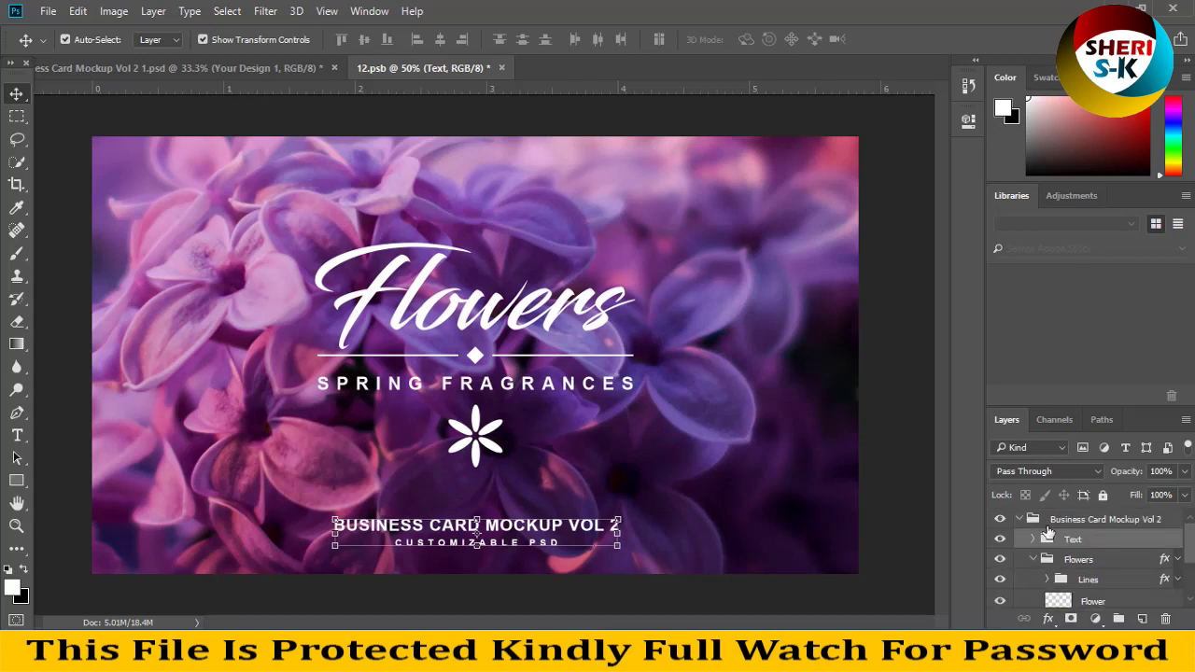
pyautogui.click(1045, 526)
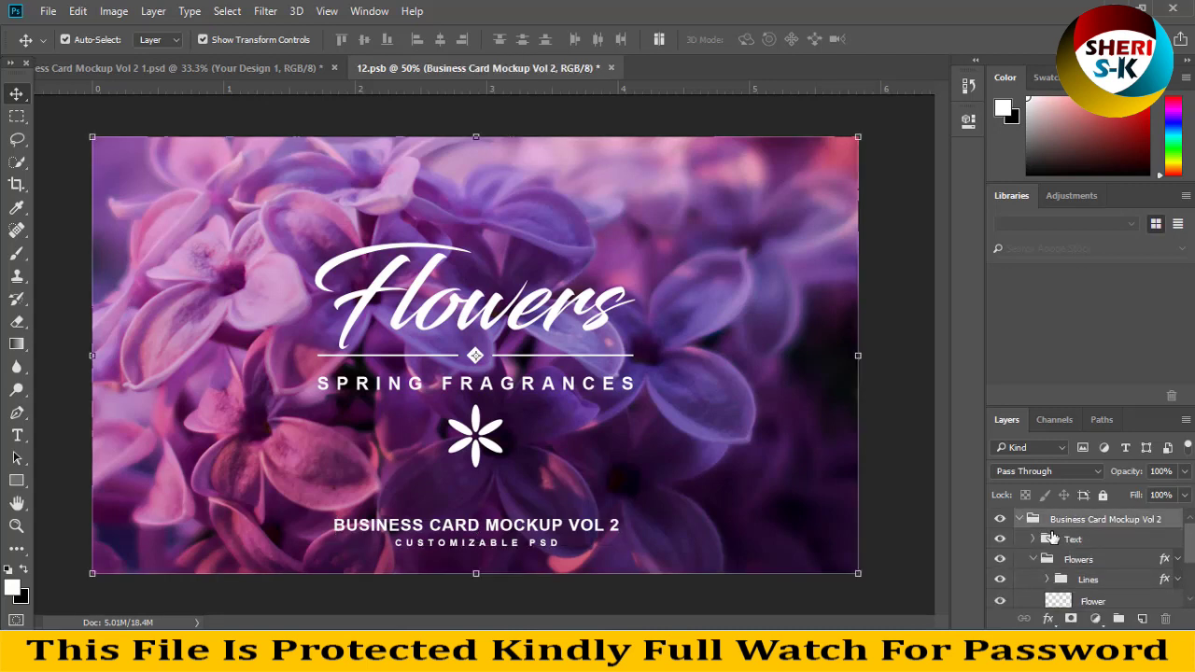
pyautogui.click(1021, 519)
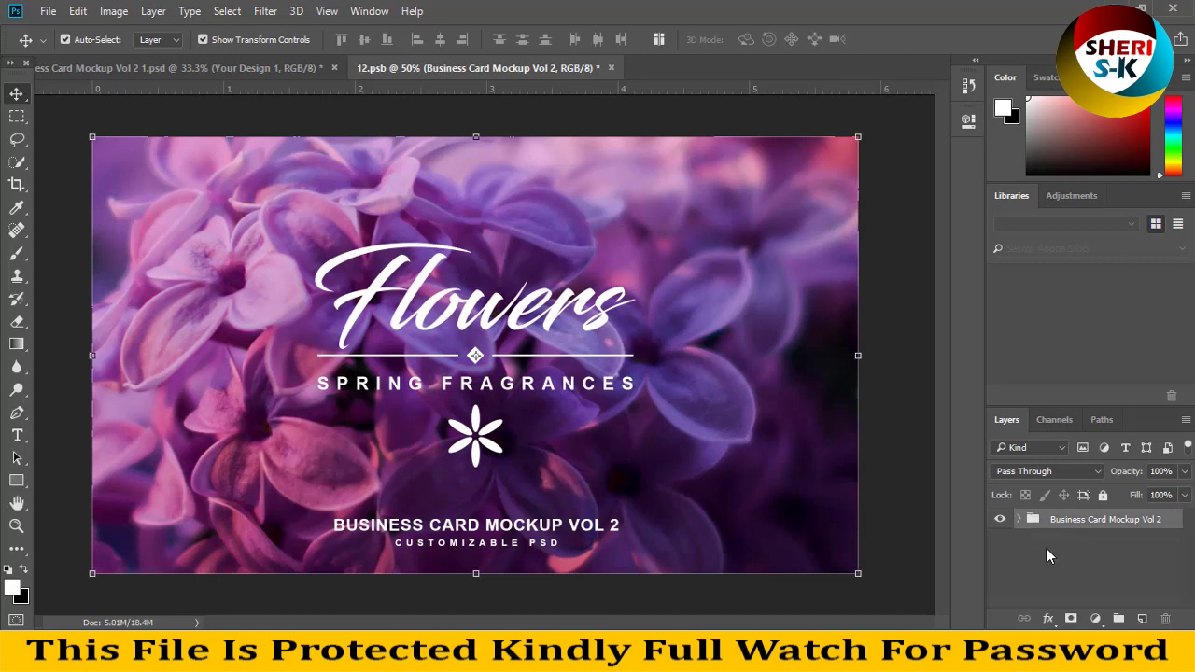
# - Add an empty layer and delete the Business Card Mockup Vol 2 group holding the Flowers design
pyautogui.click(1141, 619)
pyautogui.click(1094, 549)
pyautogui.press('Delete')
pyautogui.click(42, 11)
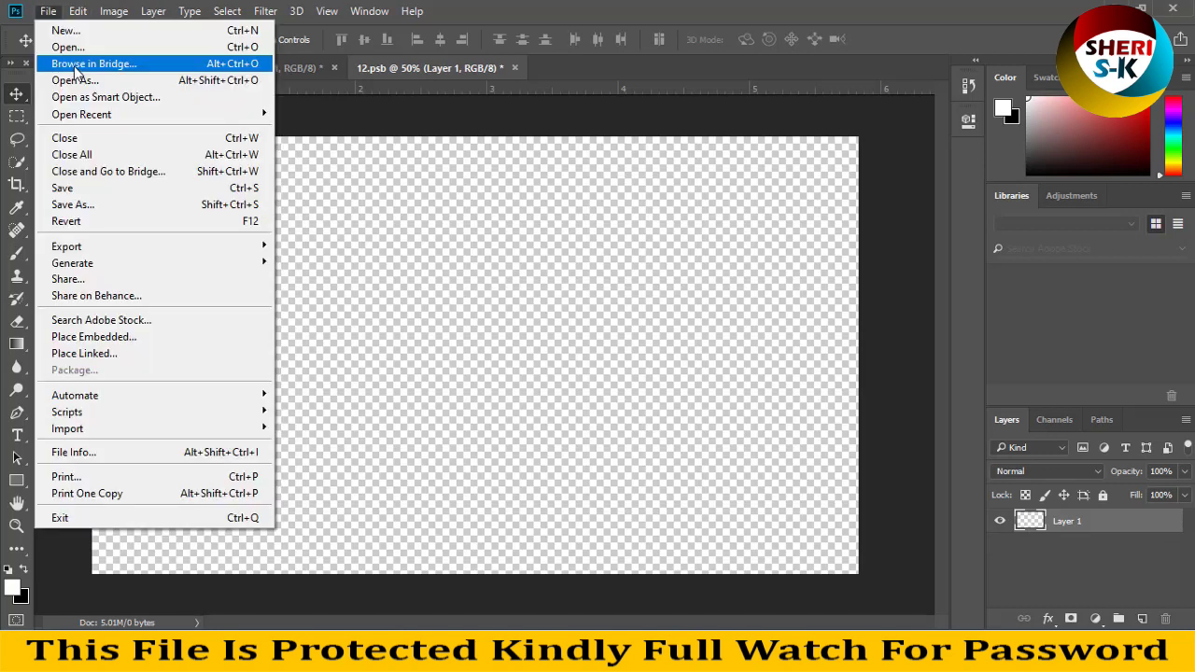
# - Open 01_Front.psd, drag its Top layer into 12.psb, and close 01_Front without saving
pyautogui.click(53, 44)
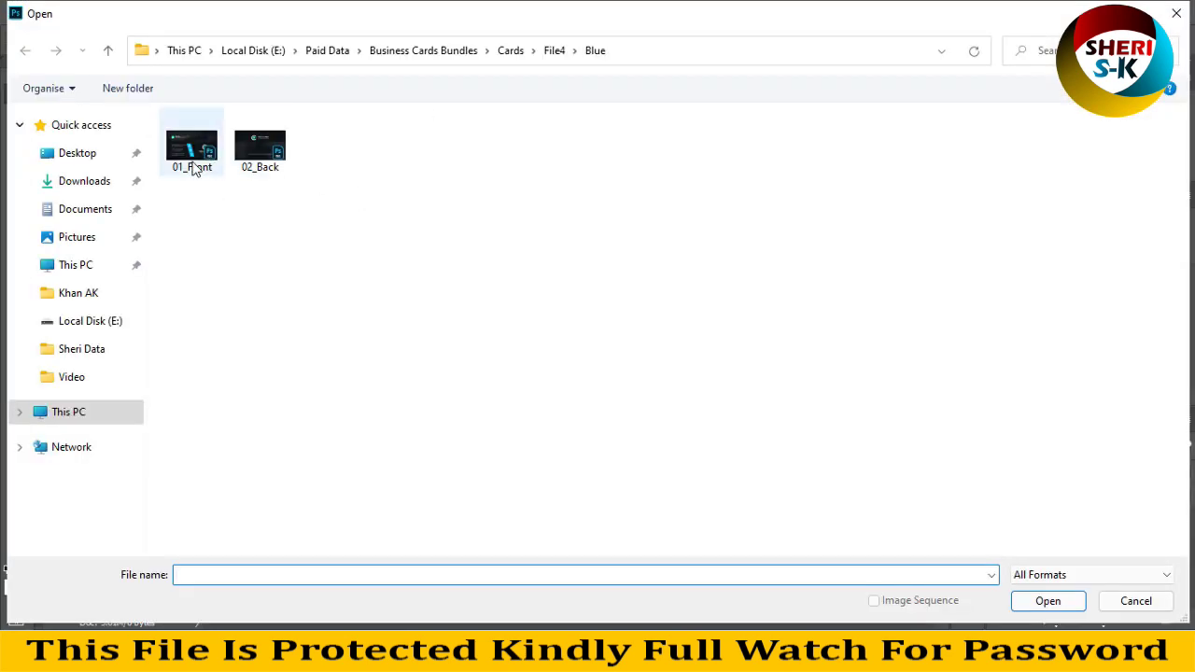
pyautogui.click(191, 152)
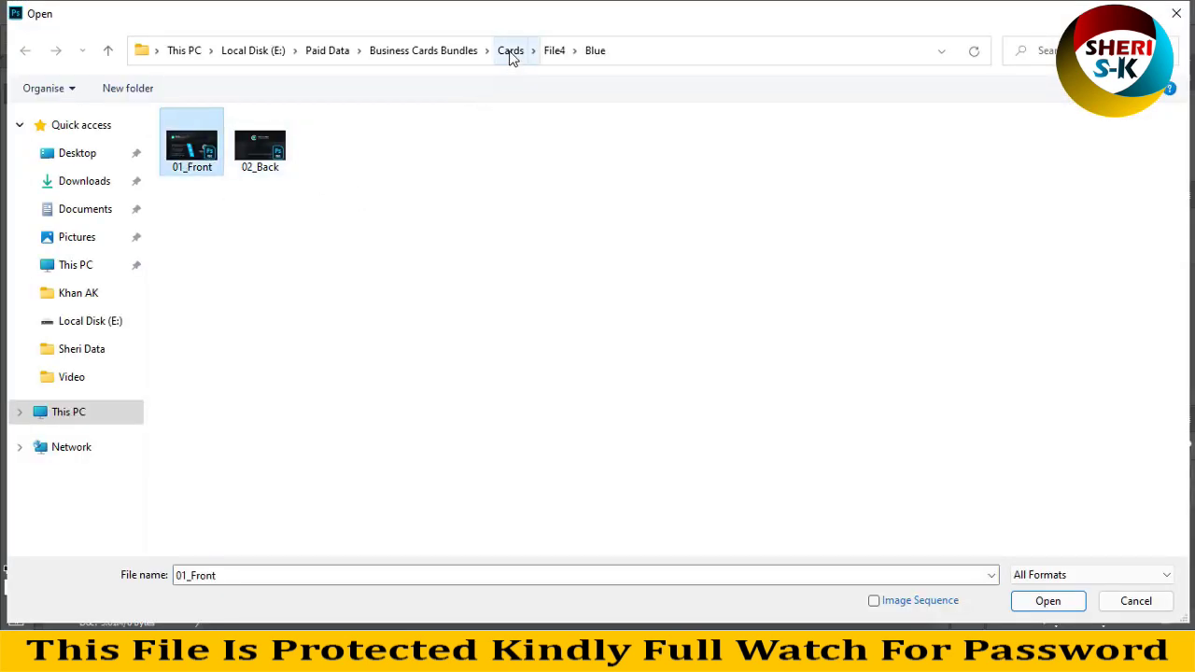
pyautogui.click(1036, 602)
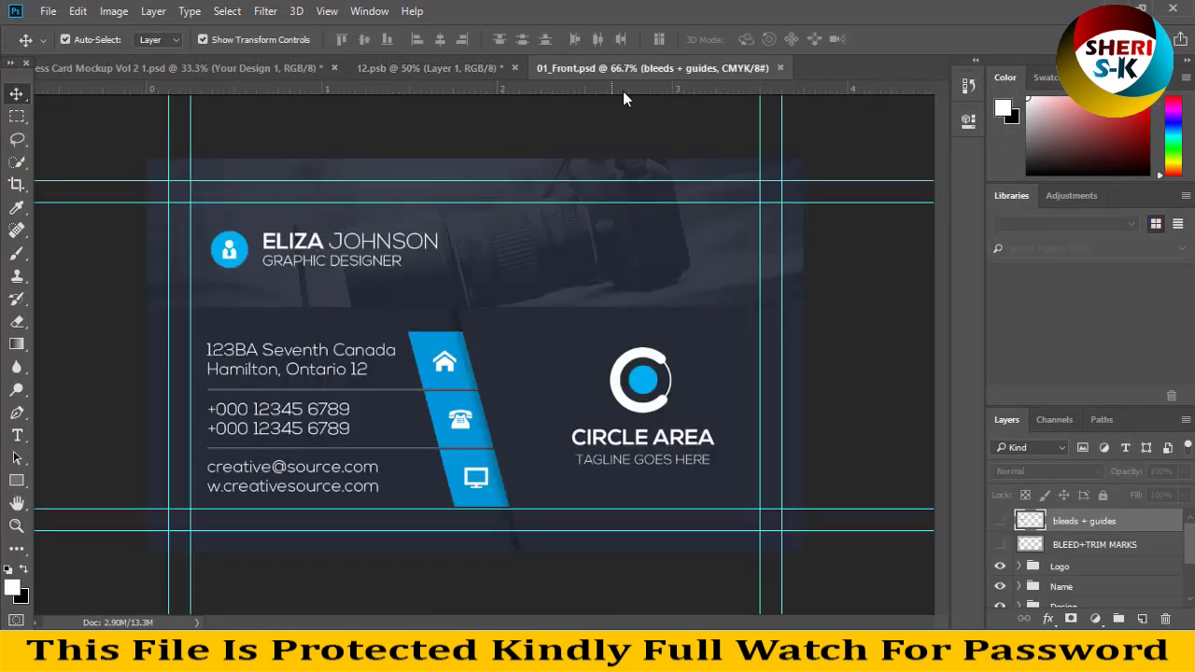
pyautogui.moveTo(619, 64); pyautogui.dragTo(654, 120)
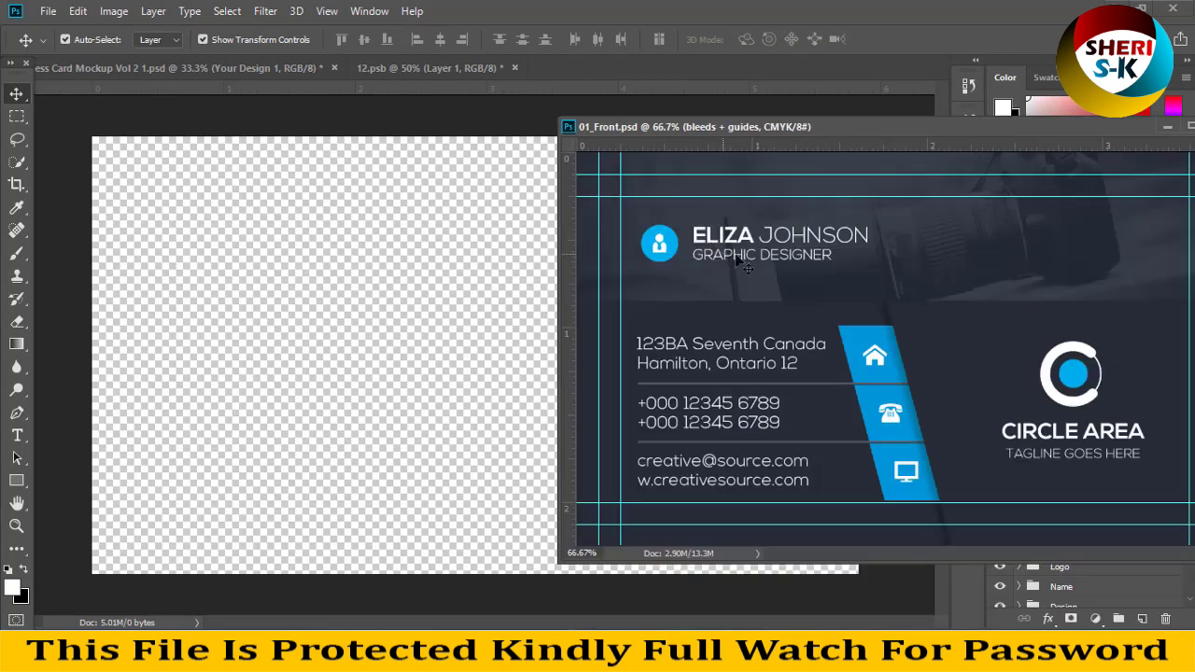
pyautogui.moveTo(814, 199); pyautogui.dragTo(366, 370)
pyautogui.moveTo(1135, 125); pyautogui.dragTo(951, 151)
pyautogui.hotkey('ctrl', 'w')
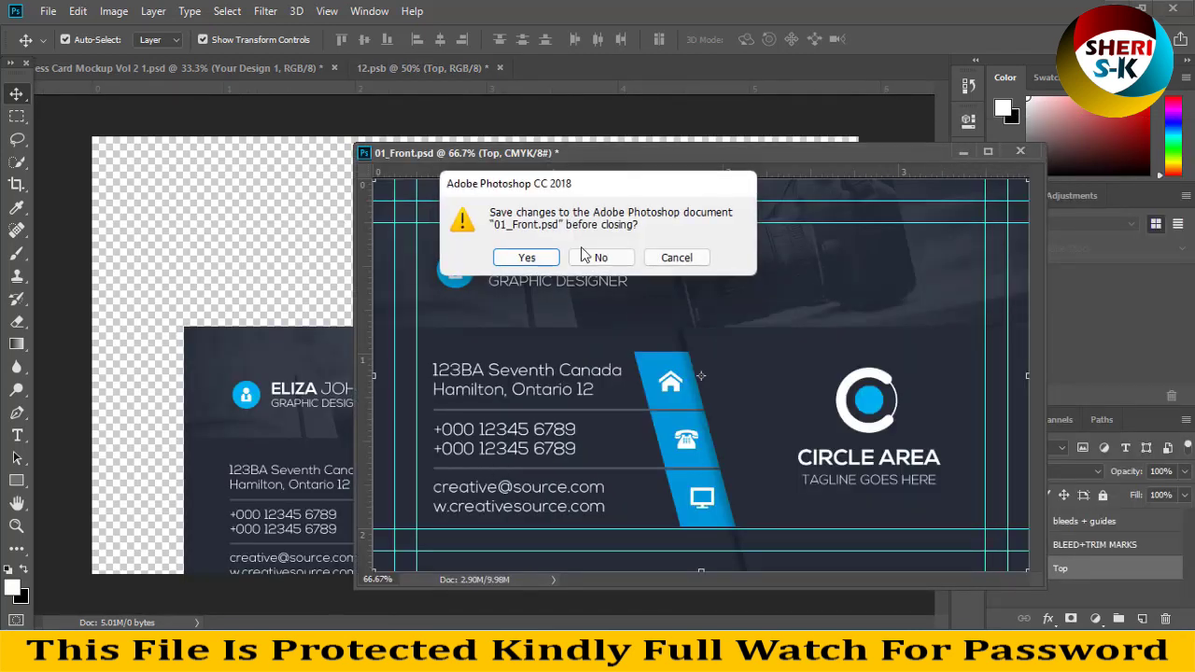
pyautogui.click(598, 257)
# - Scale the Top layer to fill the 12.psb canvas, save, and return to the mockup
pyautogui.moveTo(518, 427); pyautogui.dragTo(425, 237)
pyautogui.moveTo(583, 432); pyautogui.dragTo(856, 577)
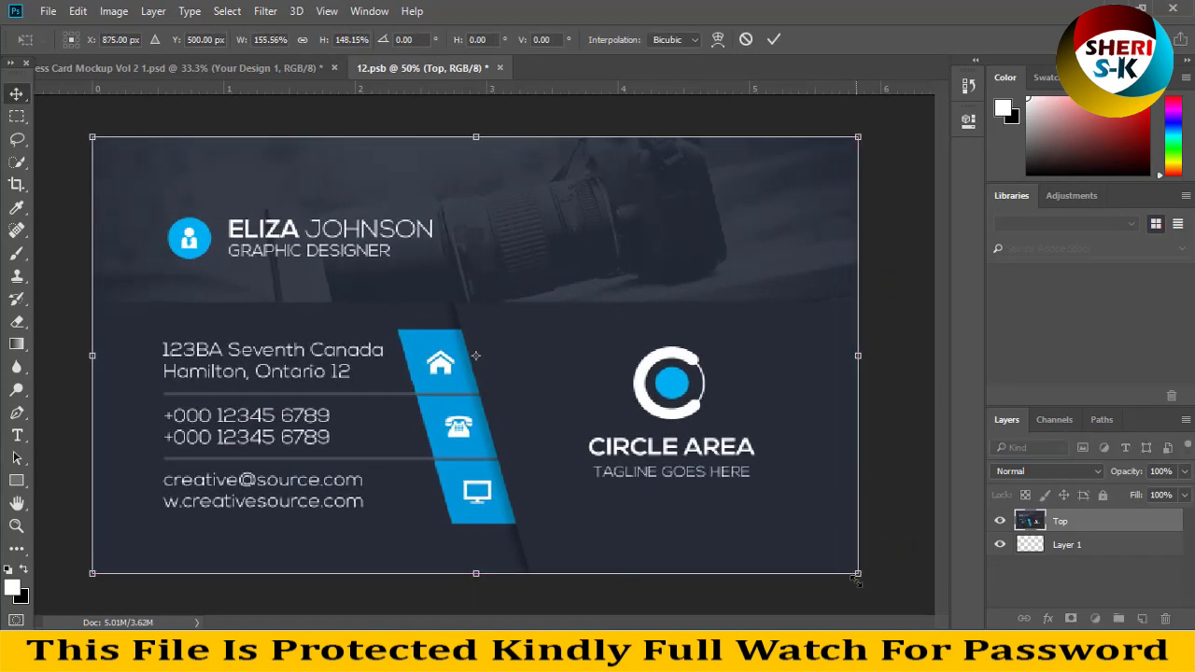
pyautogui.press('Return')
pyautogui.hotkey('ctrl', 's')
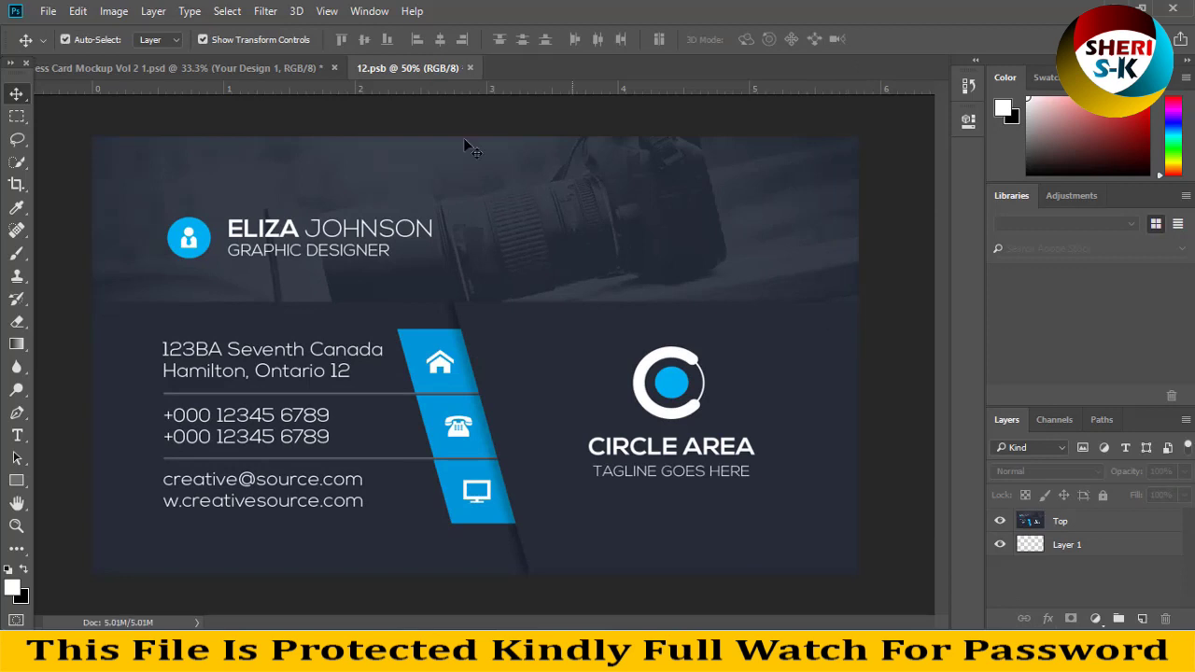
pyautogui.click(220, 72)
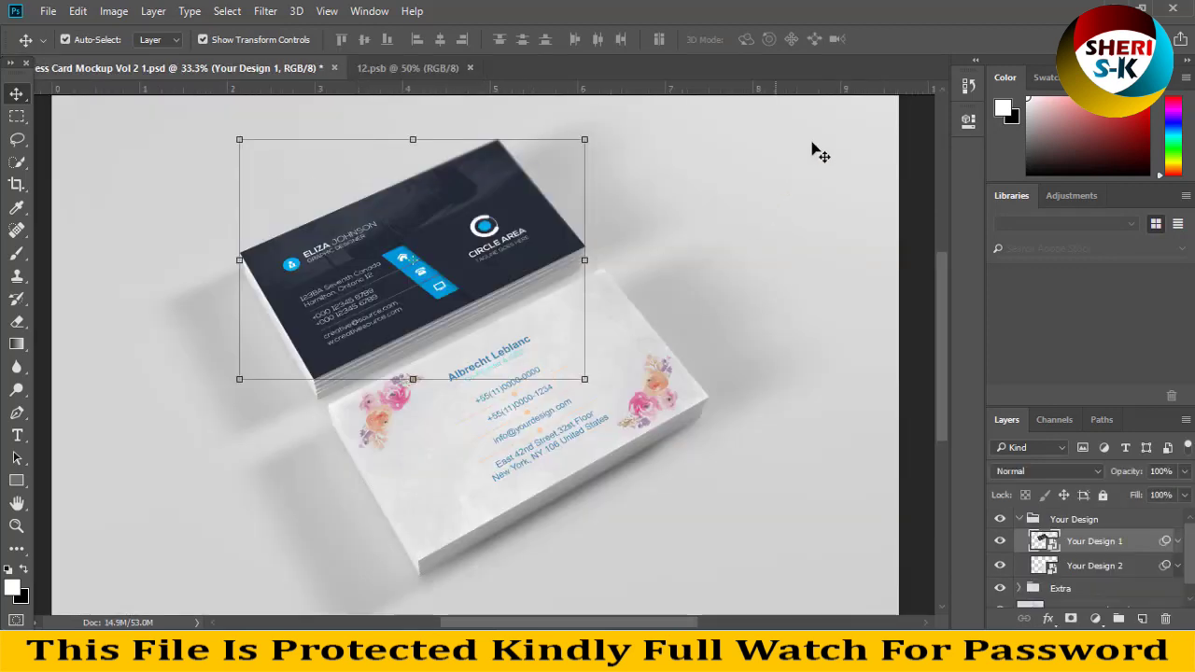
pyautogui.click(920, 145)
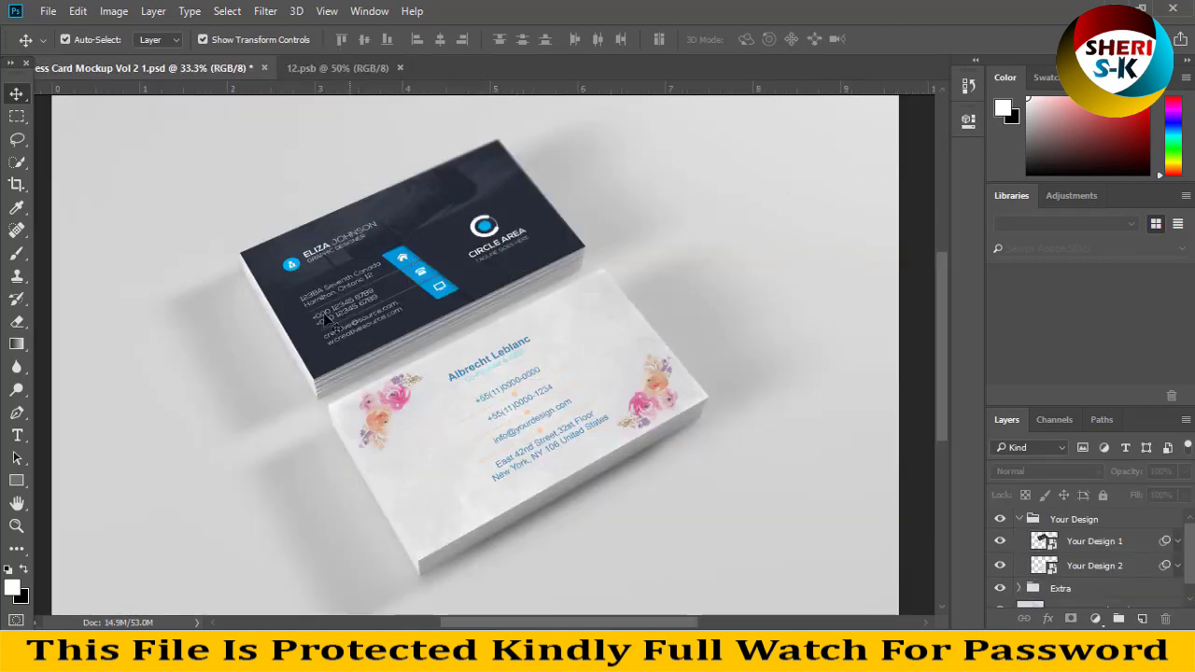
pyautogui.click(597, 338)
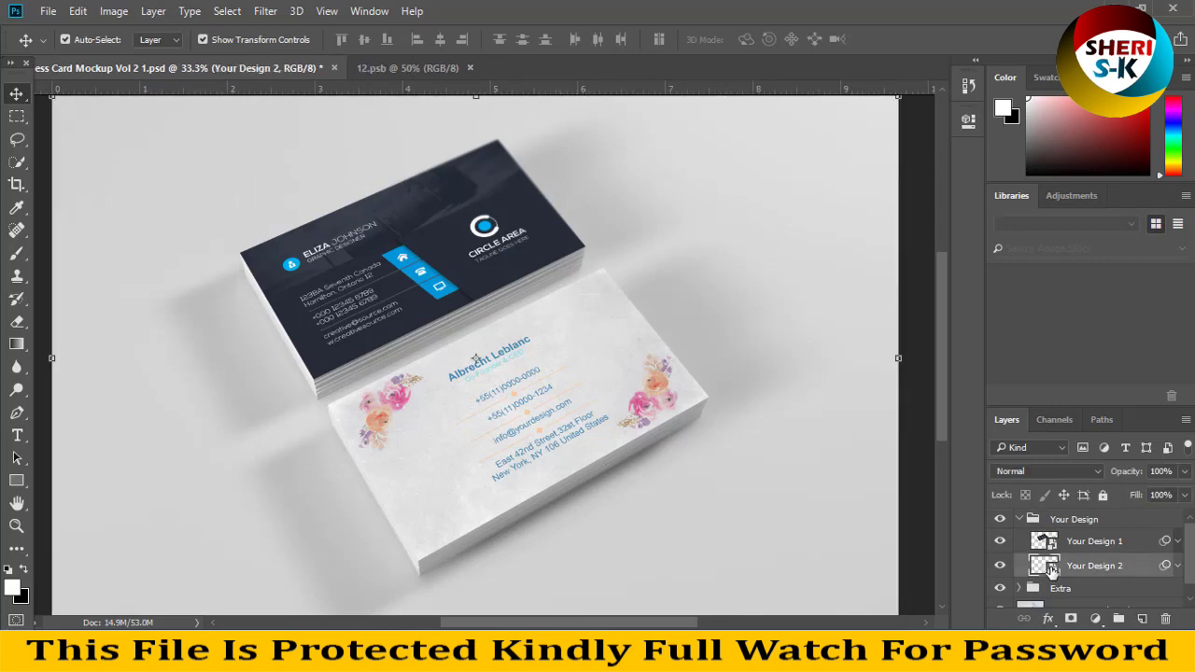
# - Open the back card's 13.psb smart object, add a blank layer, and delete the floral card group
pyautogui.doubleClick(1043, 566)
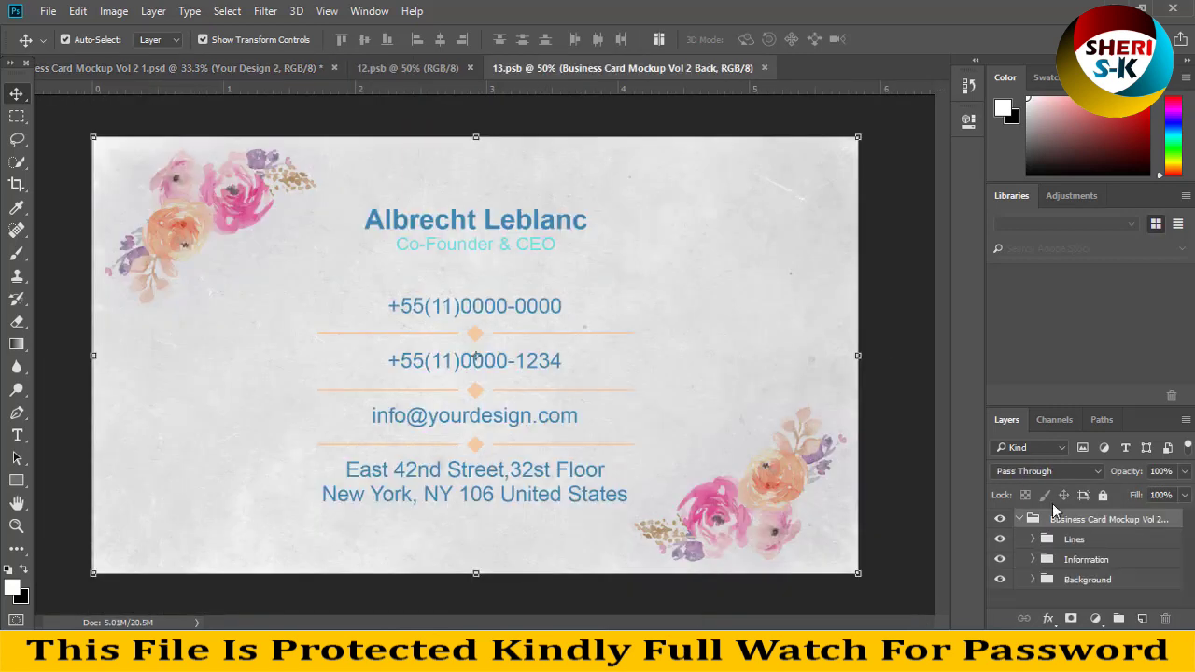
pyautogui.click(1141, 618)
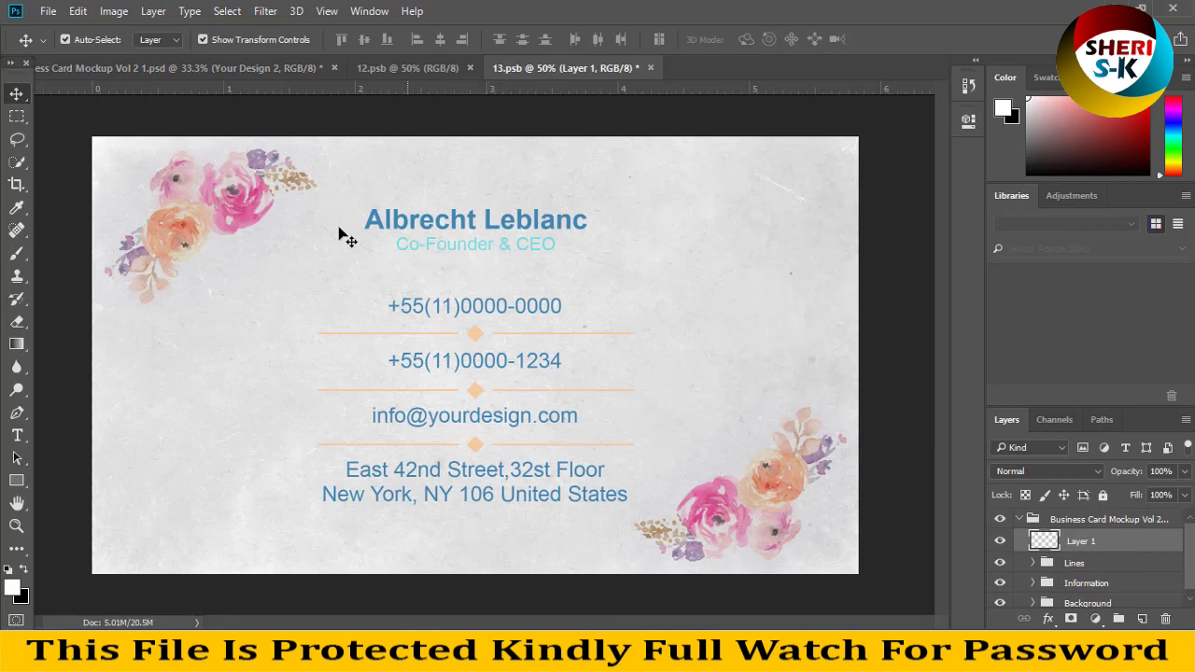
pyautogui.click(1081, 528)
pyautogui.click(1058, 536)
pyautogui.click(1046, 527)
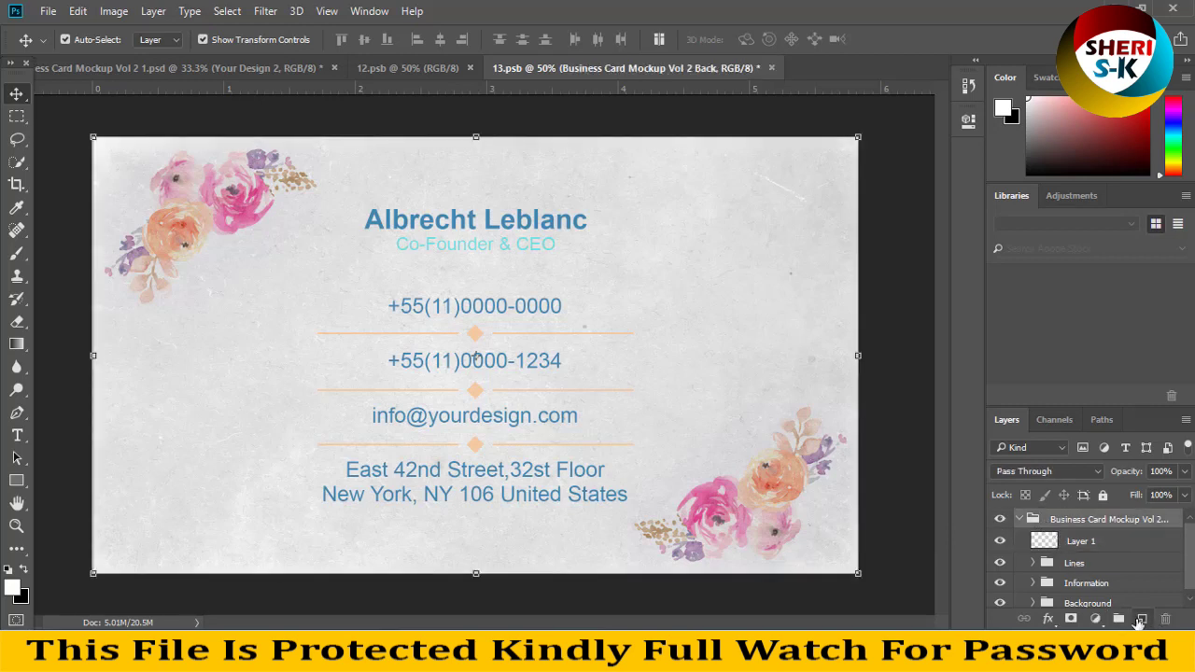
pyautogui.click(1142, 619)
pyautogui.click(1020, 519)
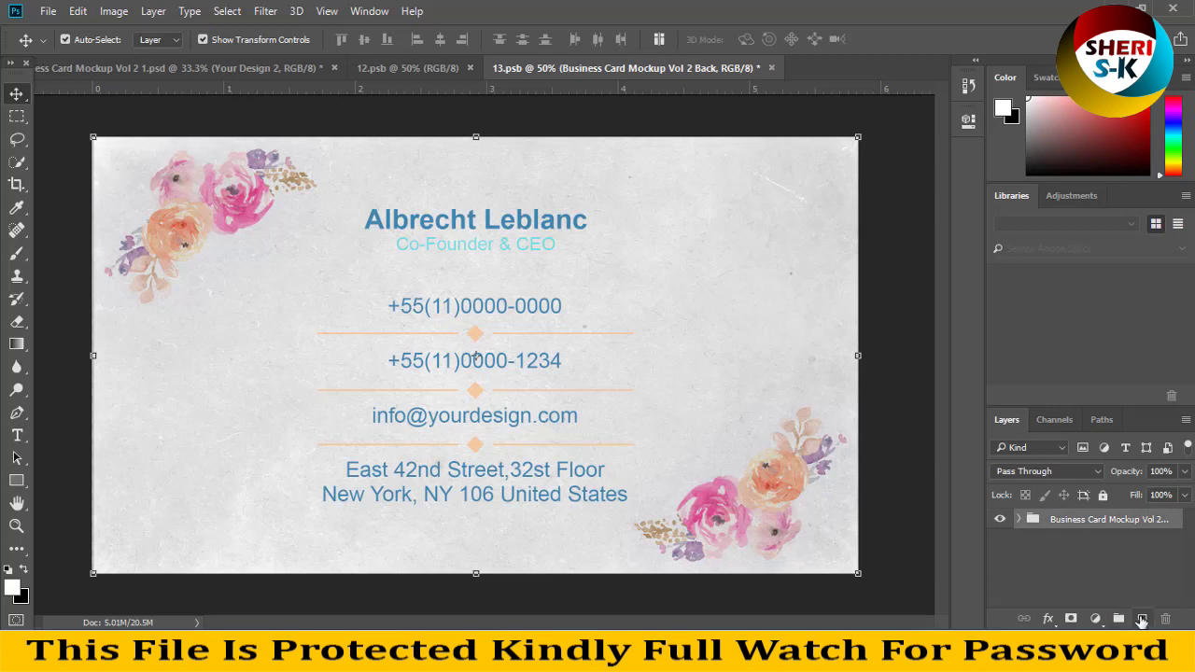
pyautogui.click(1142, 619)
pyautogui.click(1104, 549)
pyautogui.press('Delete')
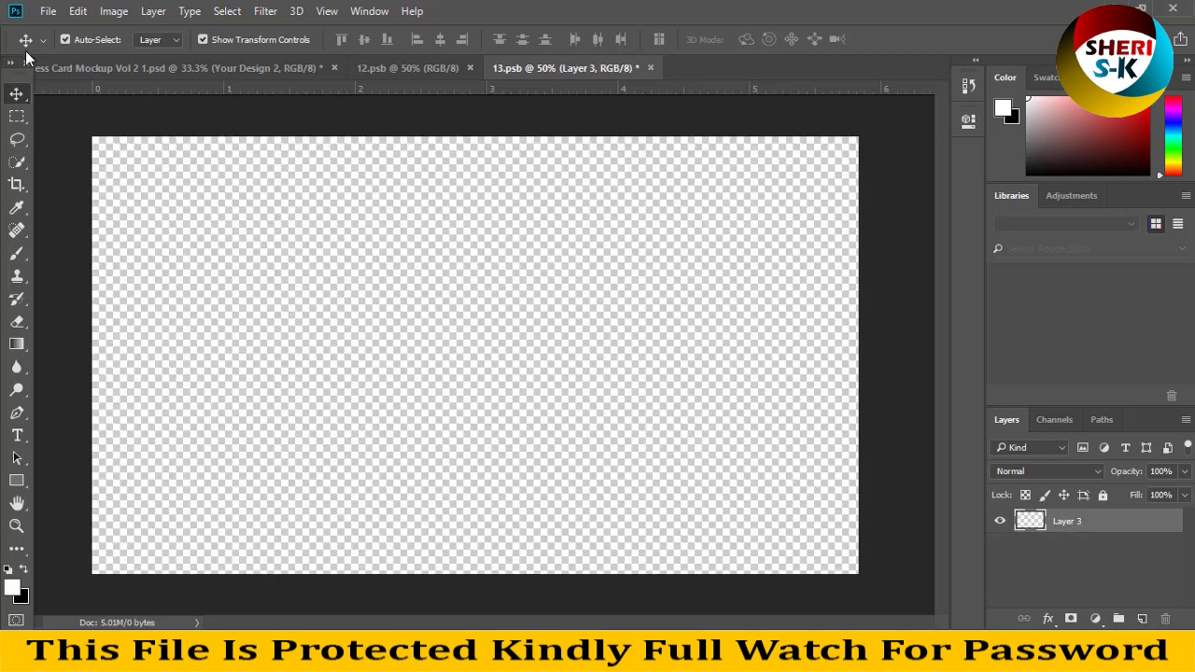
# - Open 02_Back.psd and delete its bleeds and guides layers
pyautogui.click(48, 11)
pyautogui.click(51, 44)
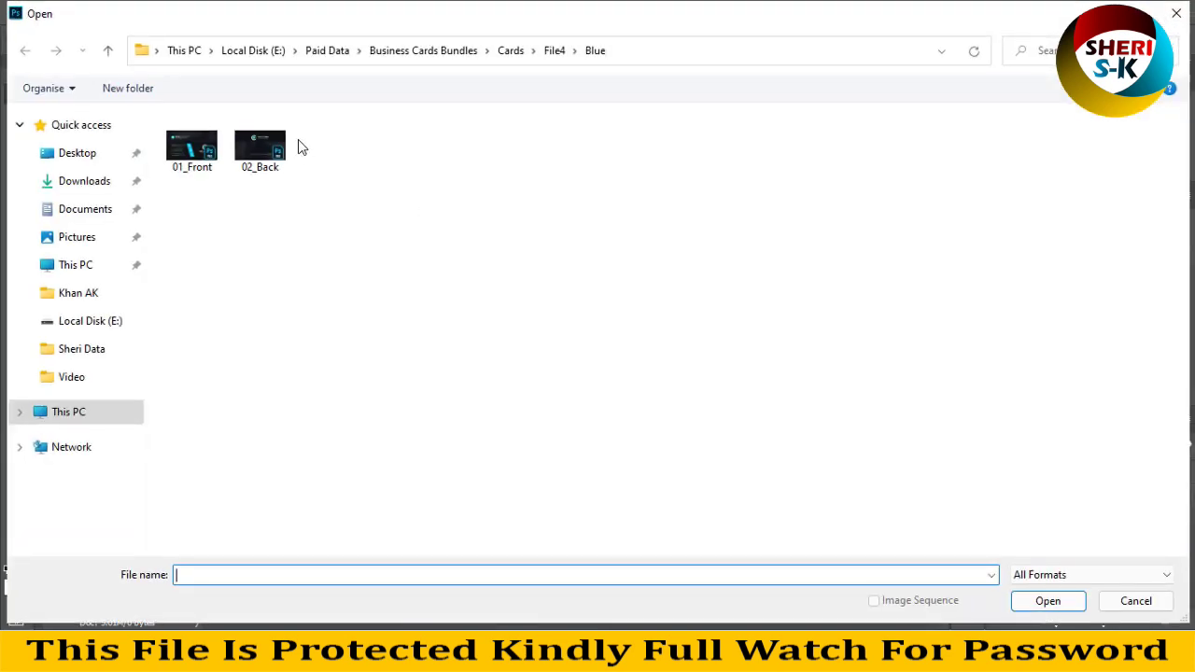
pyautogui.click(266, 145)
pyautogui.click(1047, 601)
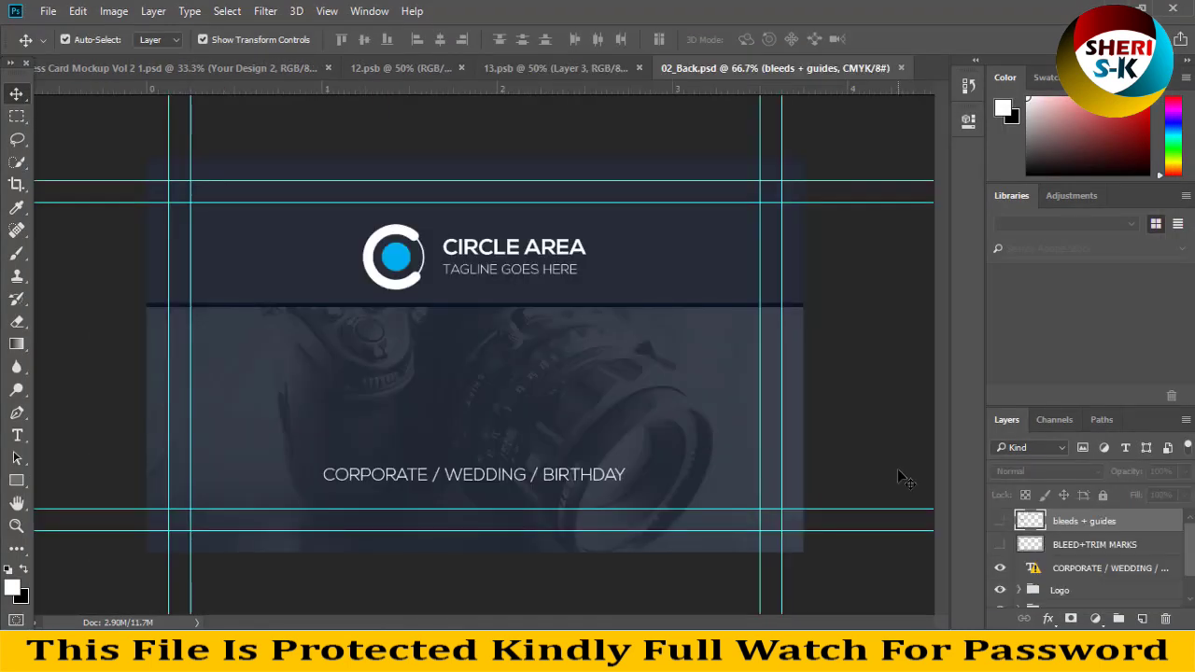
pyautogui.click(698, 434)
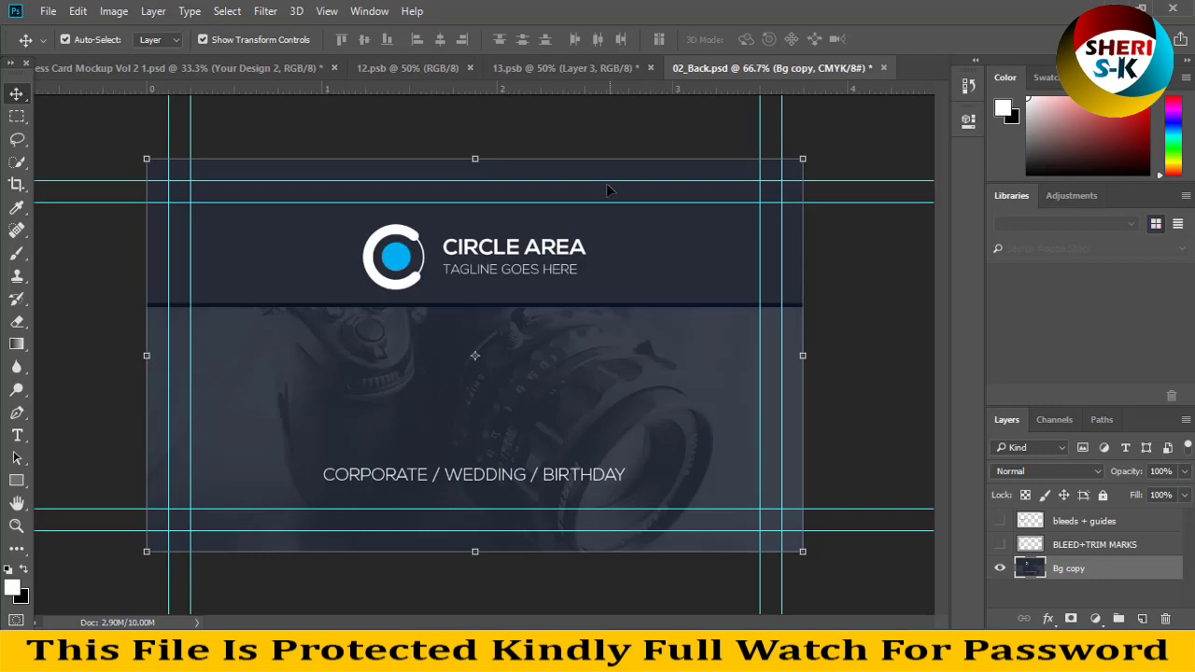
pyautogui.click(1080, 520)
pyautogui.press('Delete')
pyautogui.press('Delete')
# - Drag the Bg copy layer into 13.psb and close 02_Back without saving
pyautogui.moveTo(730, 68); pyautogui.dragTo(784, 130)
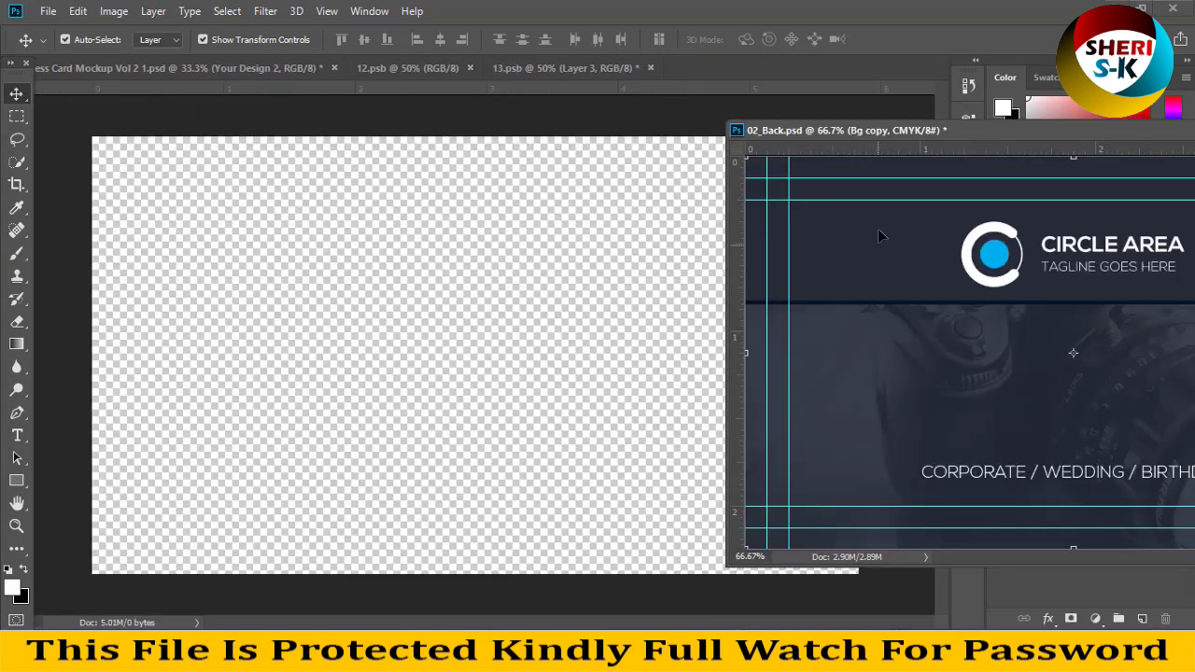
pyautogui.moveTo(874, 235); pyautogui.dragTo(359, 317)
pyautogui.moveTo(968, 139); pyautogui.dragTo(388, 162)
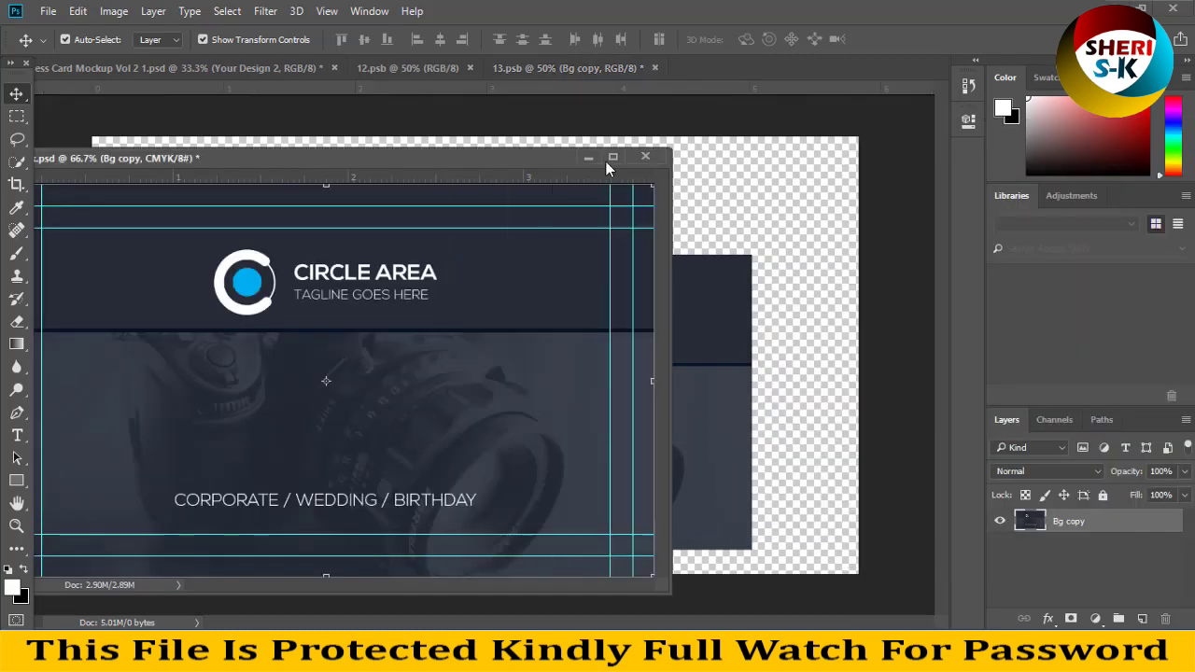
pyautogui.click(654, 154)
pyautogui.click(610, 259)
# - Scale the design to fill the 13.psb card, save, and close it to update the mockup
pyautogui.moveTo(443, 345); pyautogui.dragTo(275, 226)
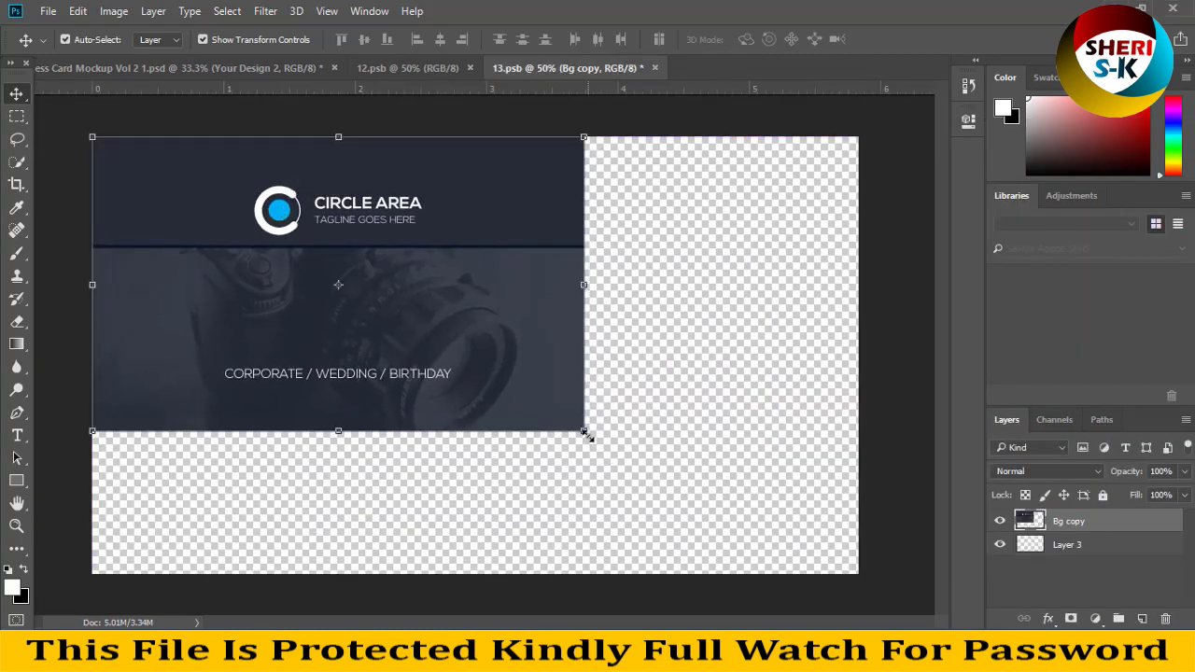
pyautogui.moveTo(584, 434); pyautogui.dragTo(860, 596)
pyautogui.press('Return')
pyautogui.hotkey('ctrl', 's')
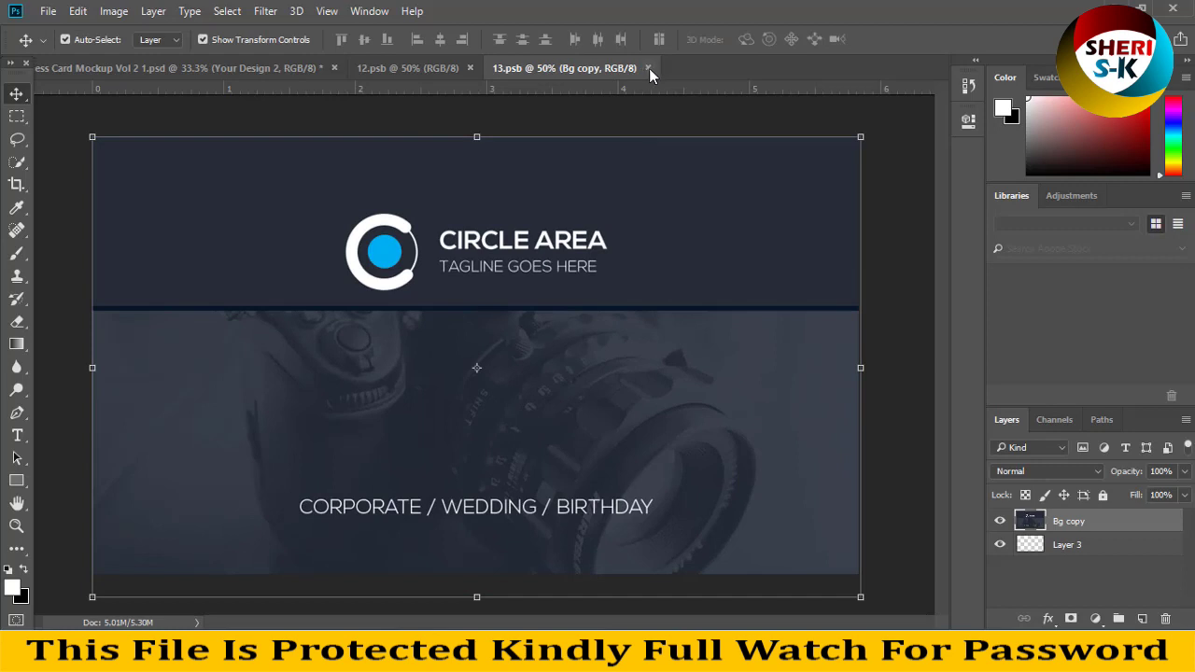
pyautogui.click(648, 67)
pyautogui.click(894, 173)
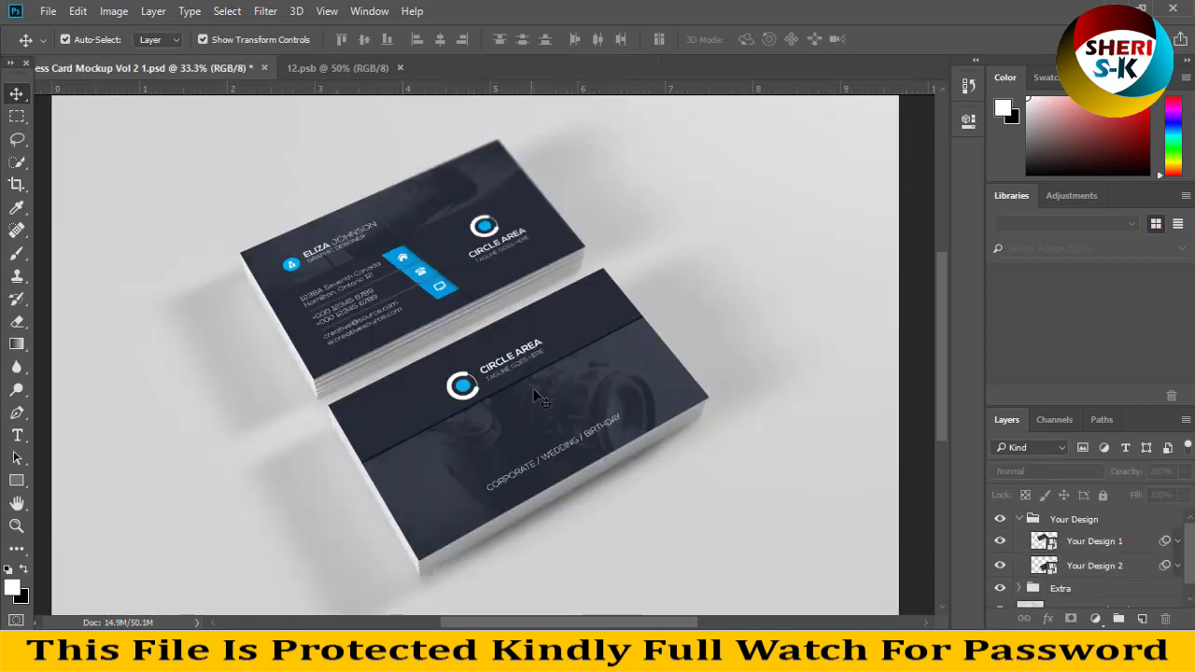
# - Close 12.psb and the first mockup without saving
pyautogui.click(399, 67)
pyautogui.click(264, 67)
pyautogui.click(601, 258)
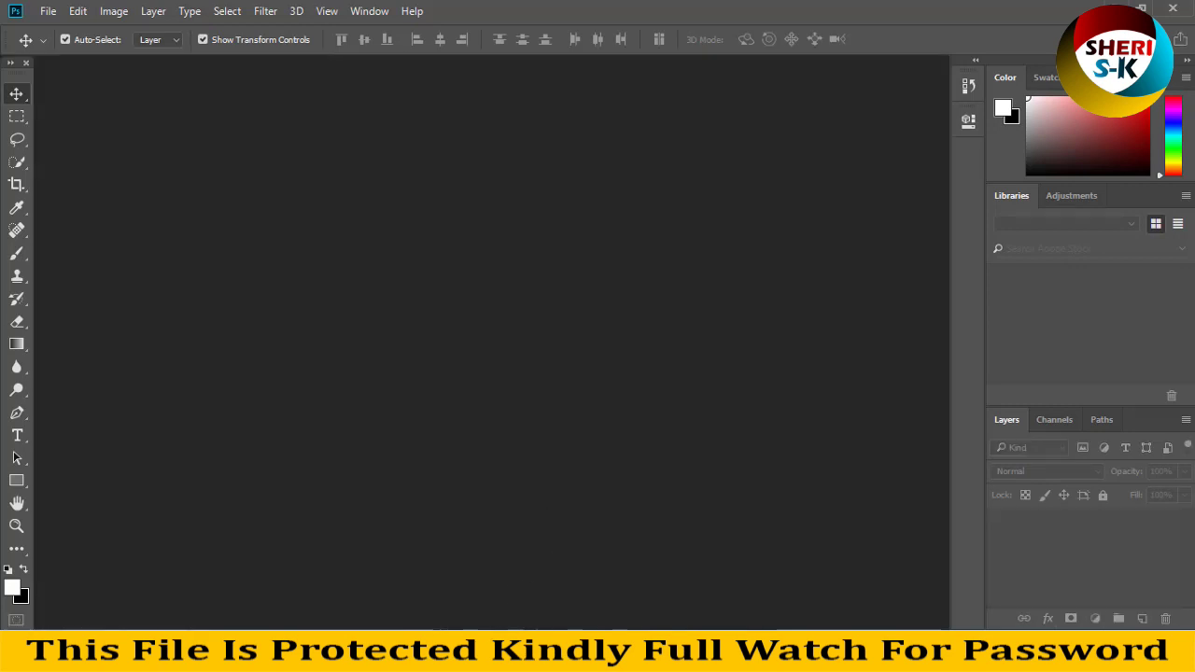
# - Open Business Card Mockup Vol 2 5 from the Business Card Mockup folder
pyautogui.moveTo(521, 628)
pyautogui.click(691, 503)
pyautogui.click(513, 541)
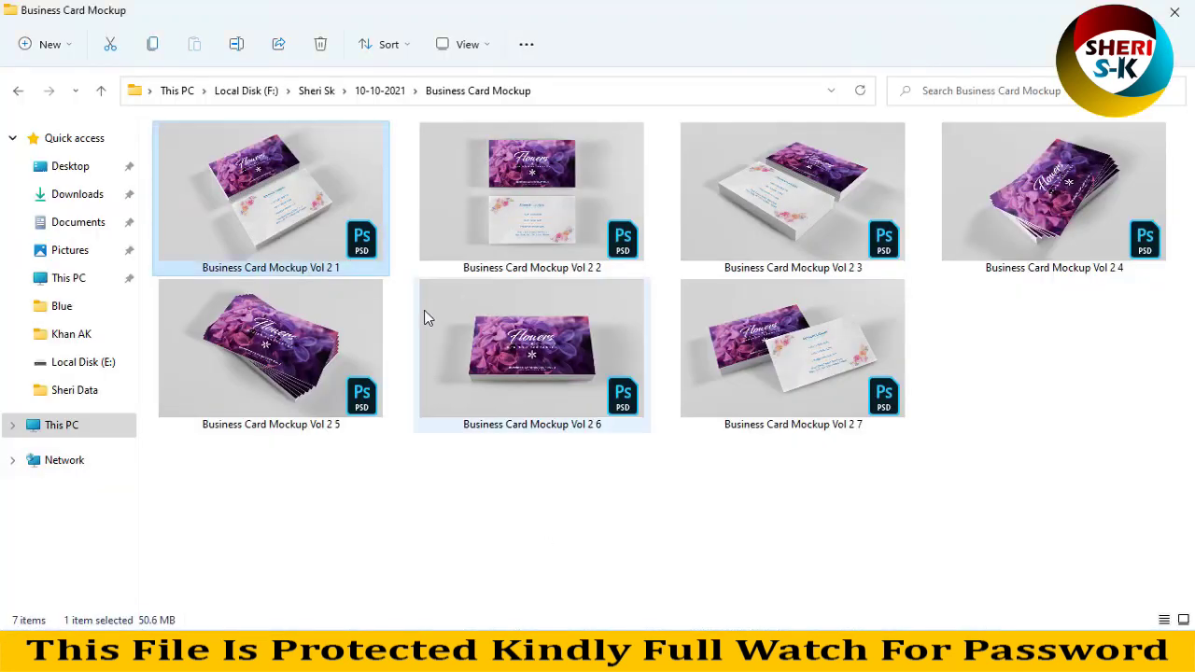
pyautogui.click(316, 354)
pyautogui.doubleClick(299, 353)
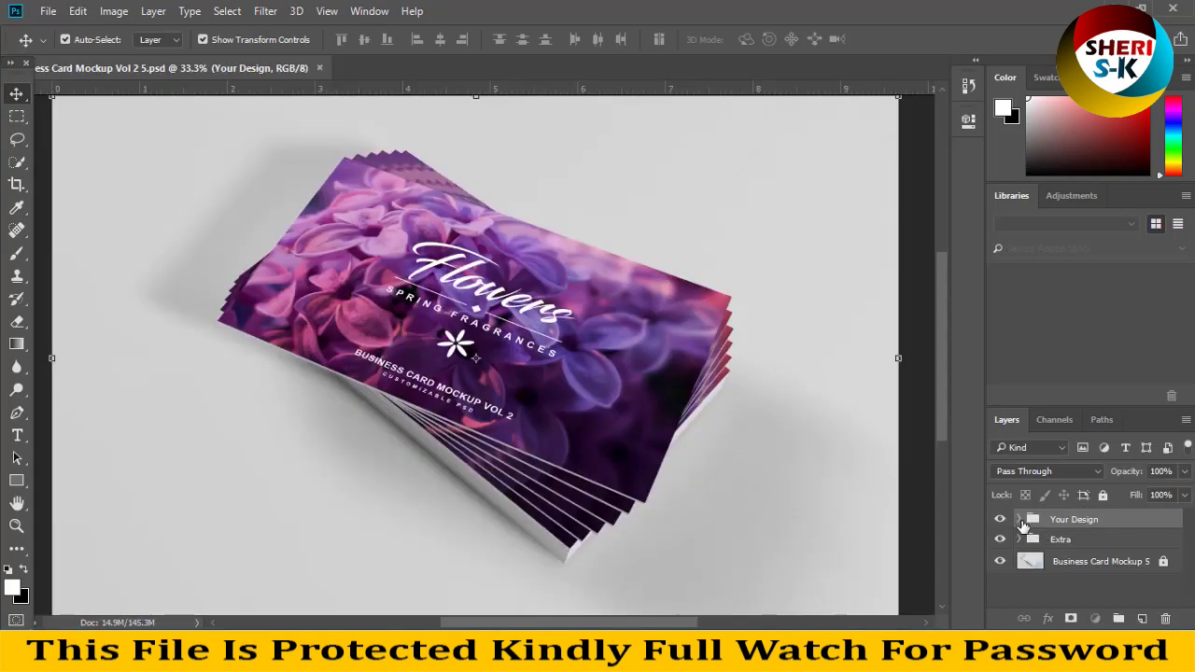
# - Expand the Your Design group and open the Your Design 1 smart object of the stacked mockup
pyautogui.click(1018, 520)
pyautogui.click(1076, 567)
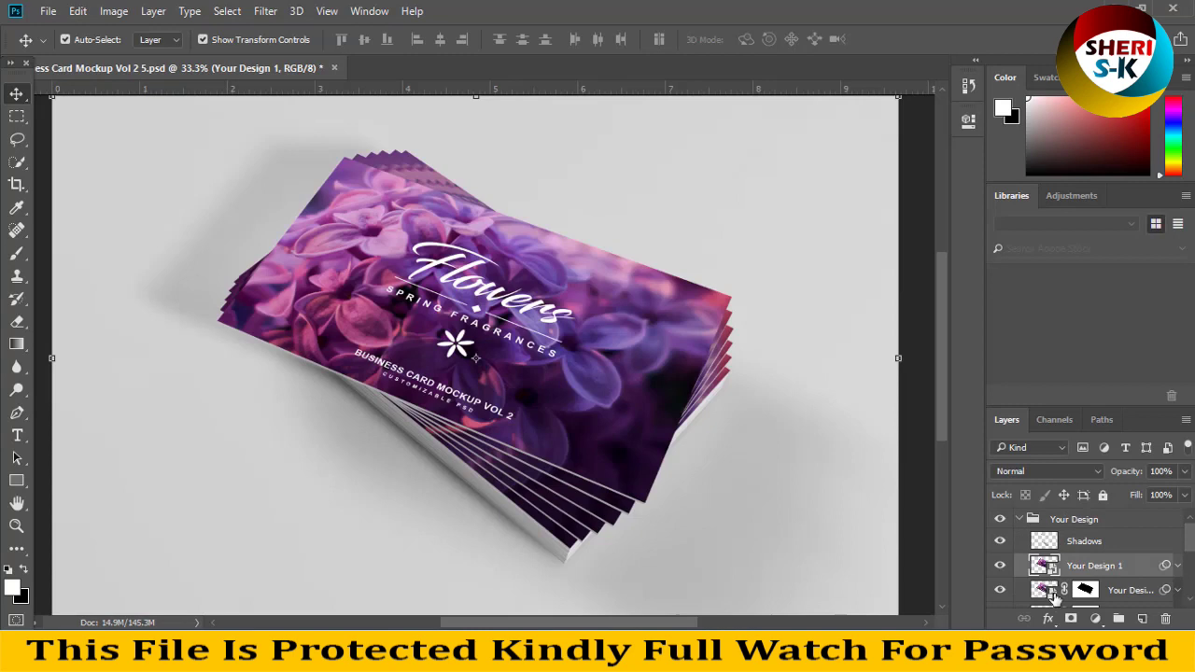
pyautogui.scroll(-3, 1059, 600)
pyautogui.click(1094, 552)
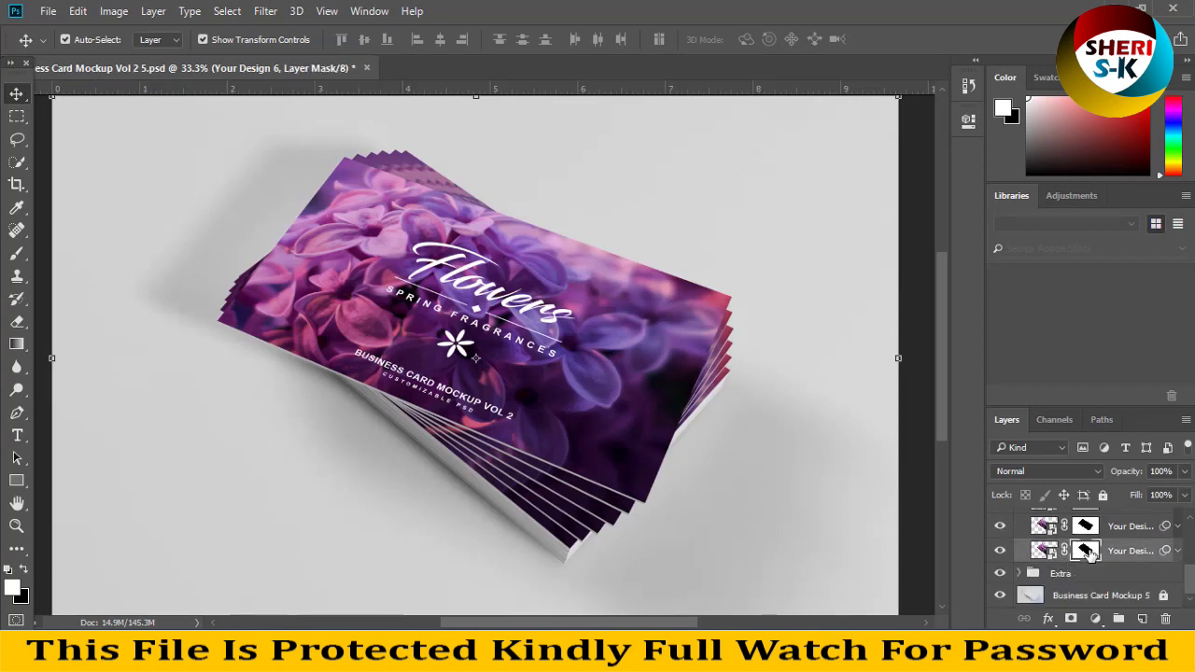
pyautogui.scroll(1, 1092, 550)
pyautogui.click(1105, 546)
pyautogui.scroll(1, 1104, 540)
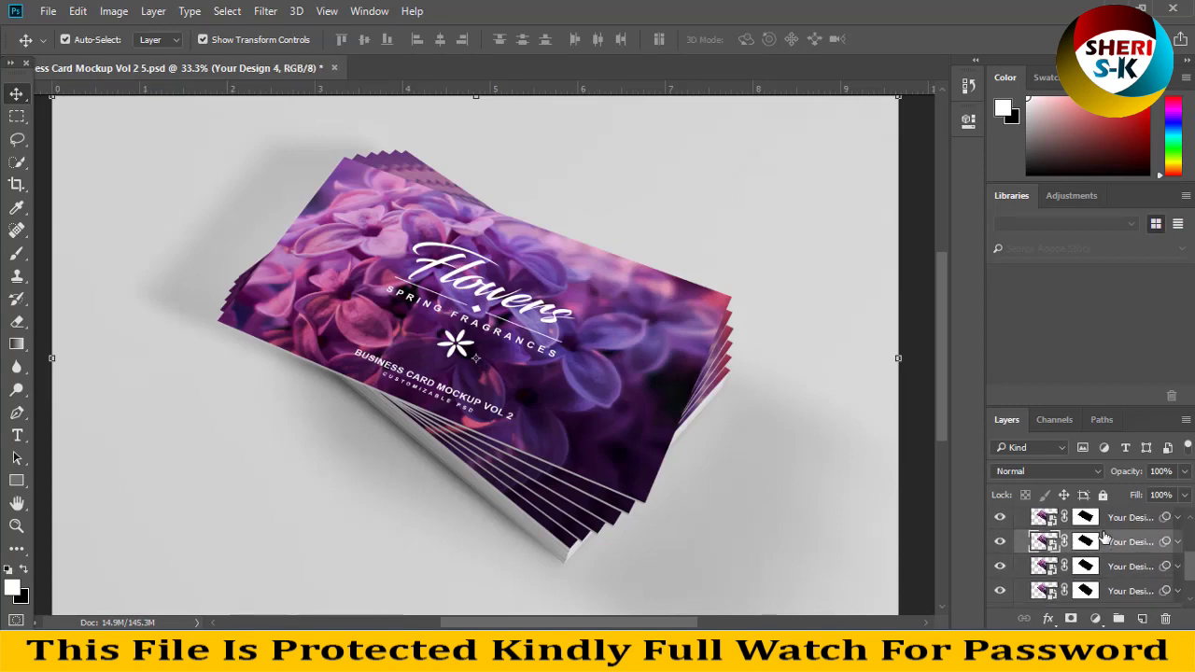
pyautogui.click(1104, 519)
pyautogui.scroll(2, 1099, 536)
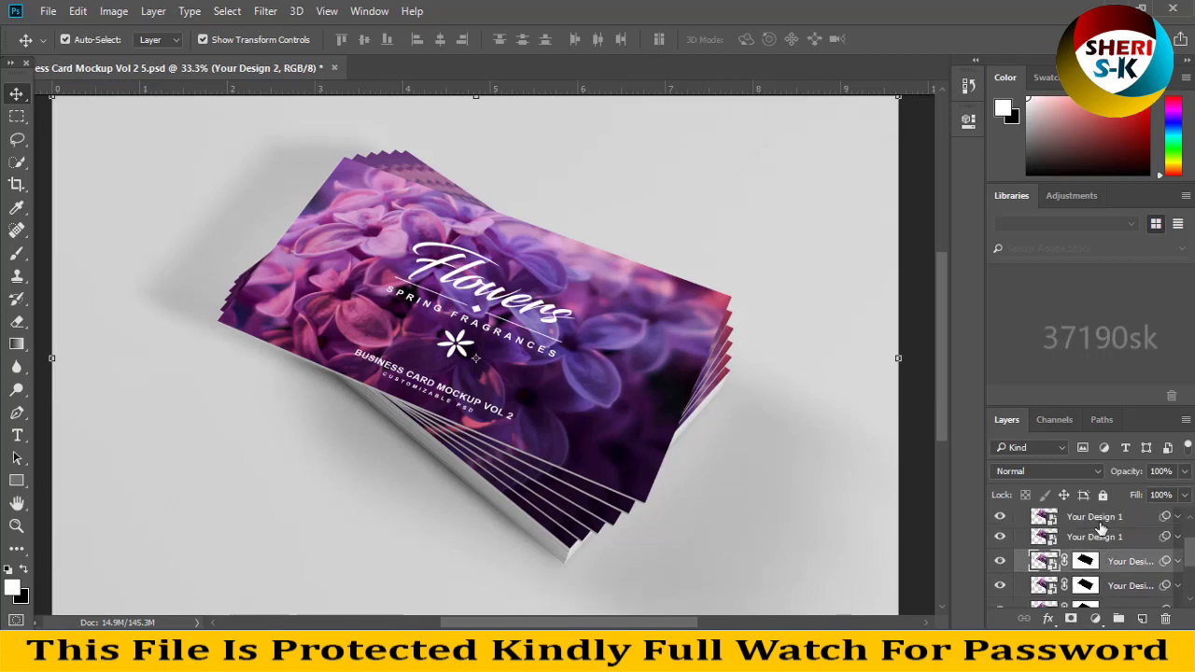
pyautogui.click(1094, 542)
pyautogui.doubleClick(1046, 538)
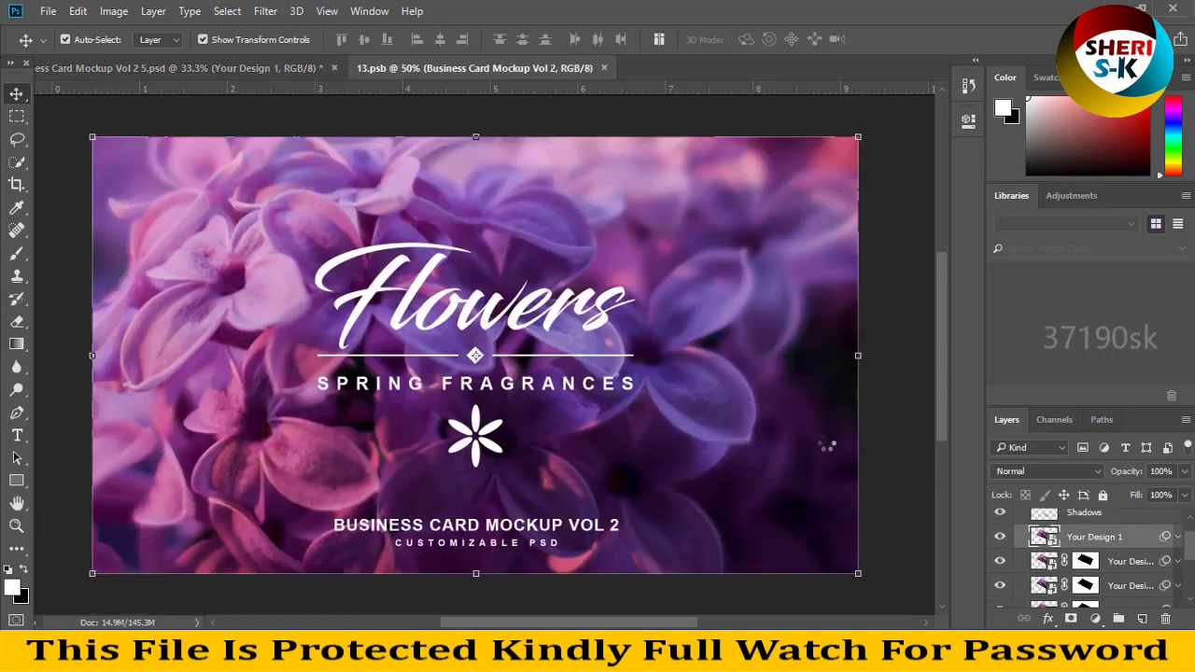
# - Open 02_Card Front from Cards > File3 > Blue, then close it again
pyautogui.click(47, 11)
pyautogui.click(61, 48)
pyautogui.click(511, 53)
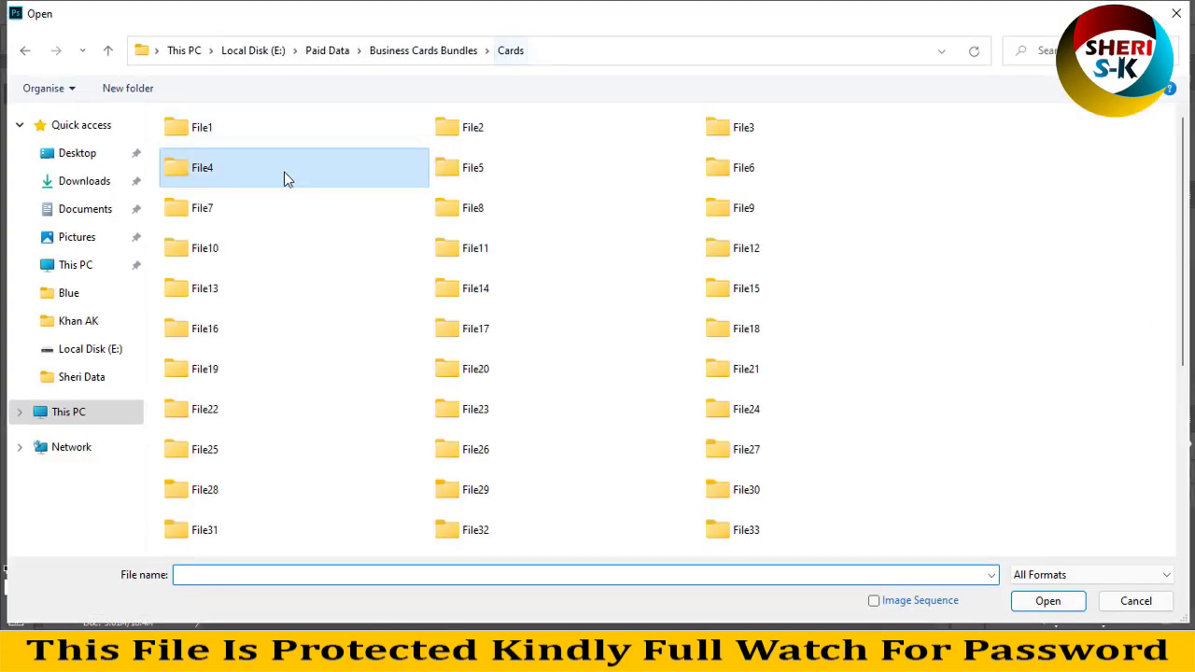
pyautogui.doubleClick(480, 137)
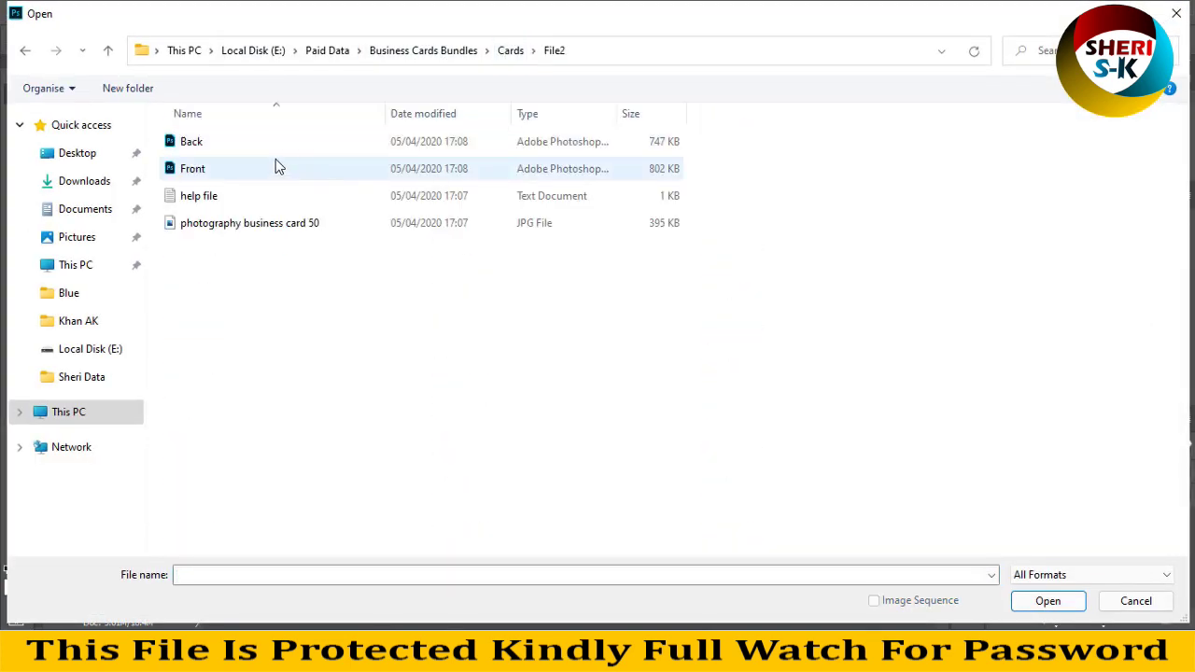
pyautogui.keyDown('ctrl'); pyautogui.scroll(3, 253, 229); pyautogui.keyUp('ctrl')
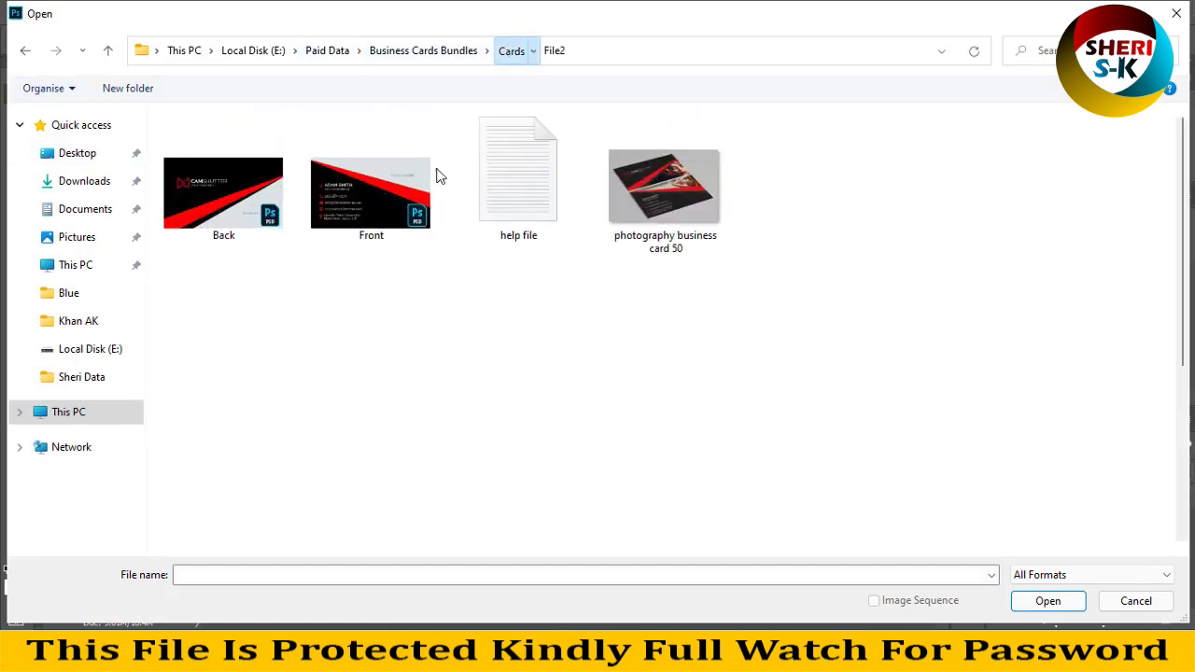
pyautogui.click(510, 51)
pyautogui.doubleClick(724, 142)
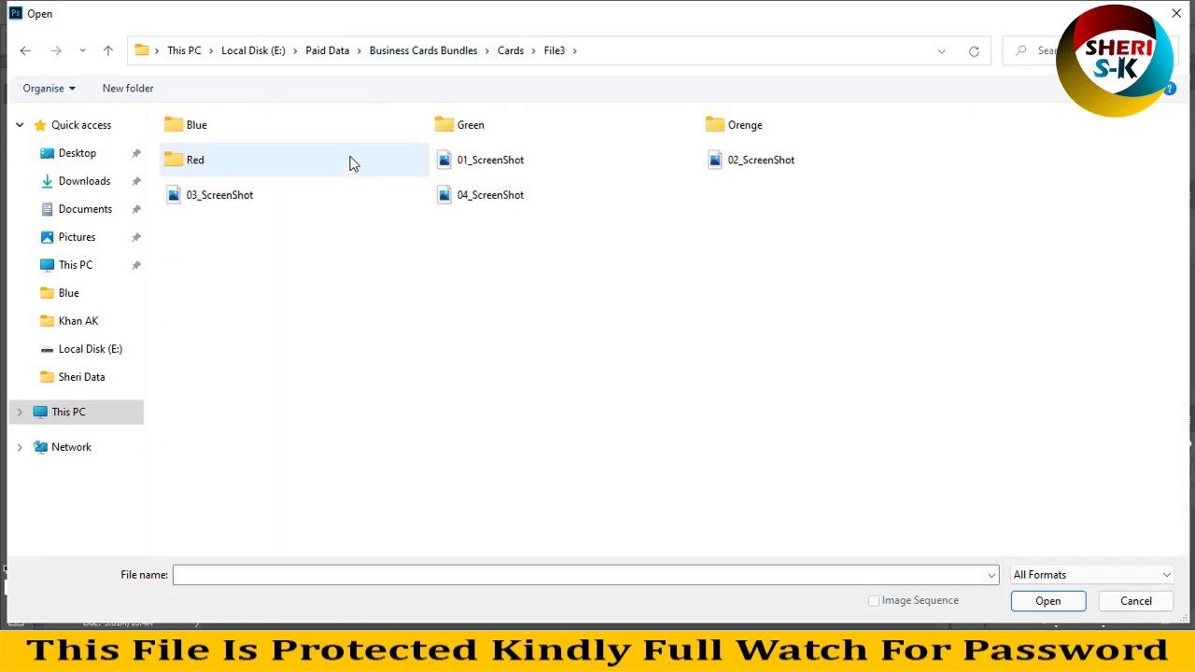
pyautogui.keyDown('ctrl'); pyautogui.scroll(2, 340, 210); pyautogui.keyUp('ctrl')
pyautogui.doubleClick(247, 189)
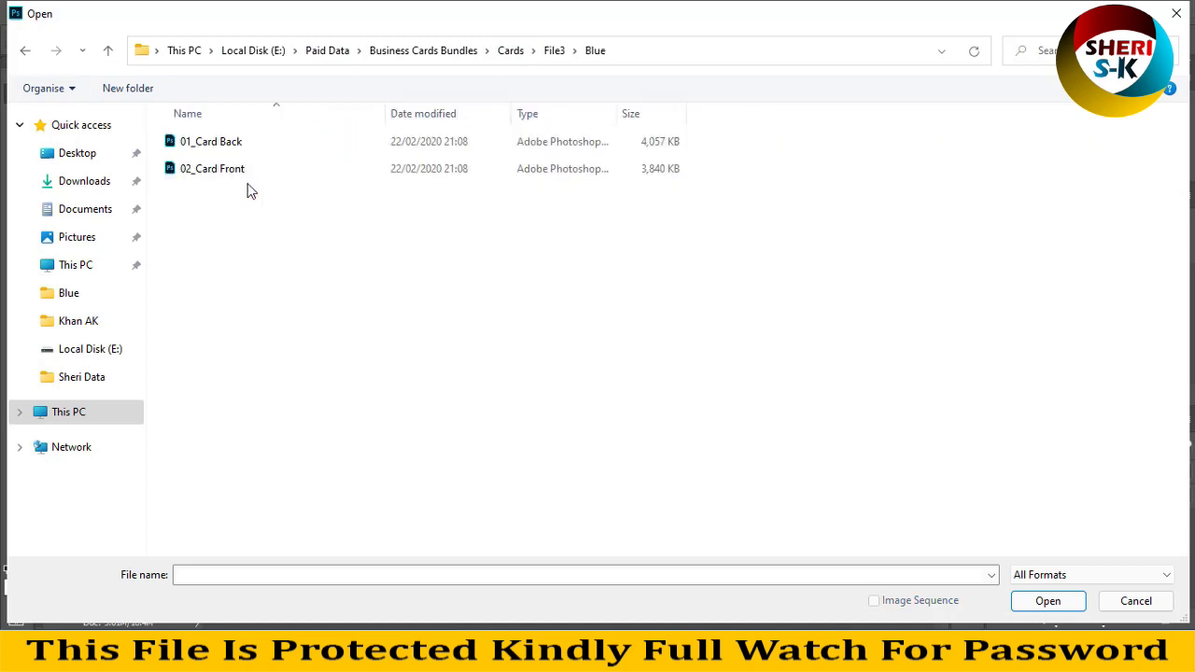
pyautogui.click(227, 175)
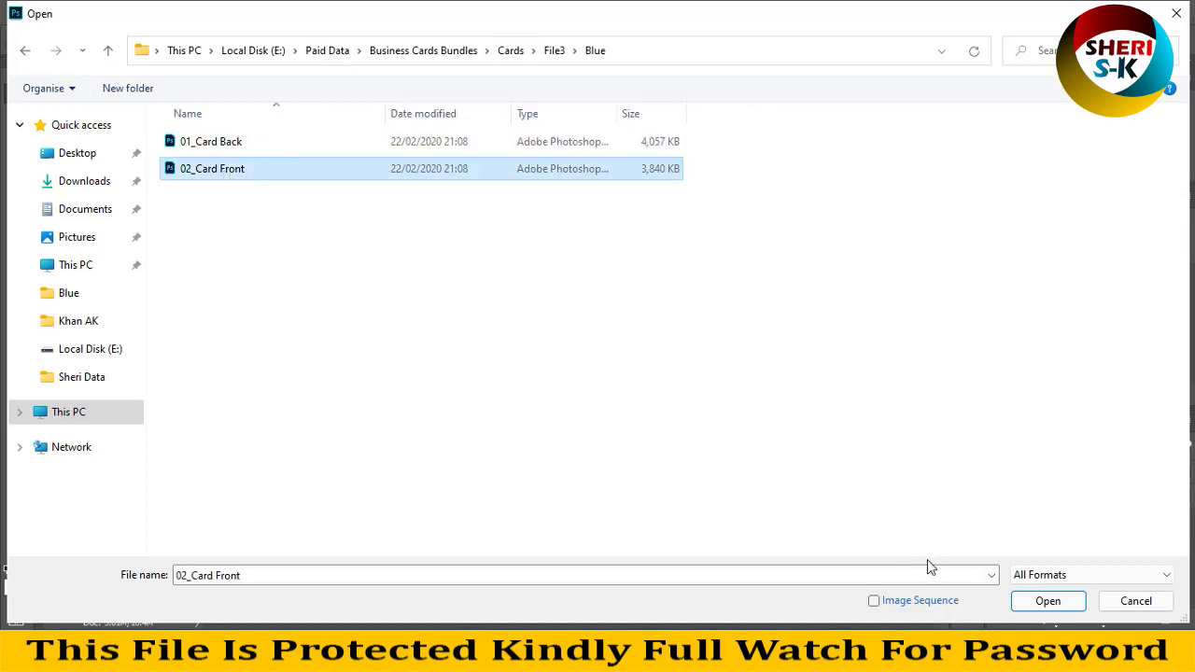
pyautogui.click(1047, 601)
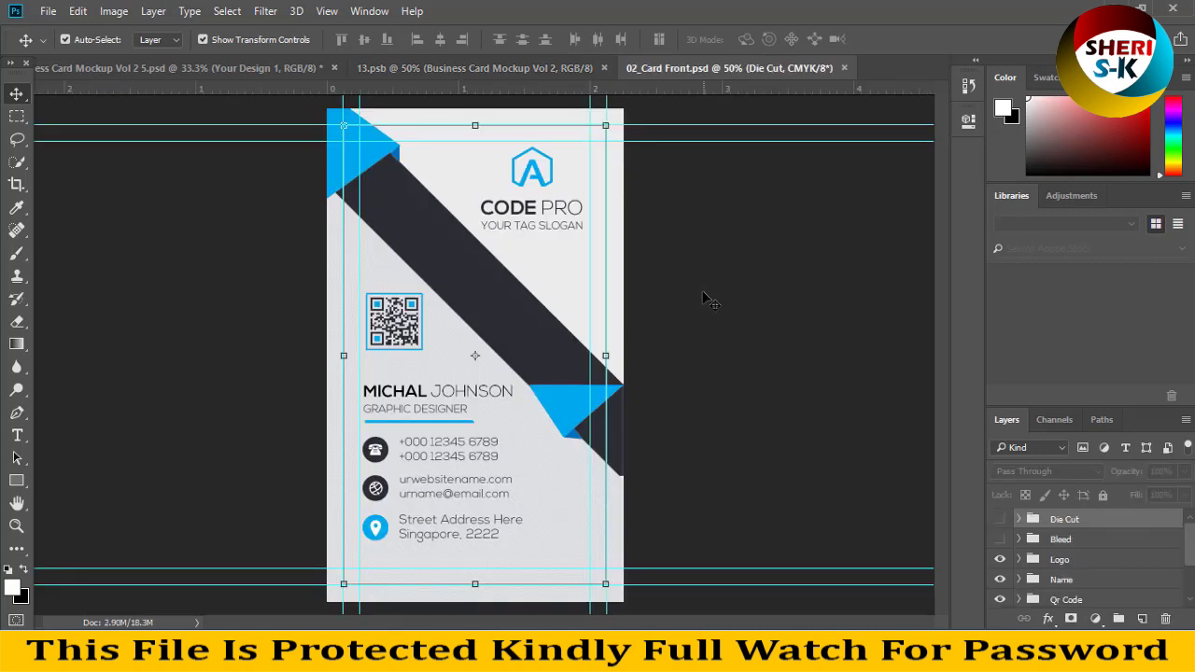
pyautogui.click(843, 67)
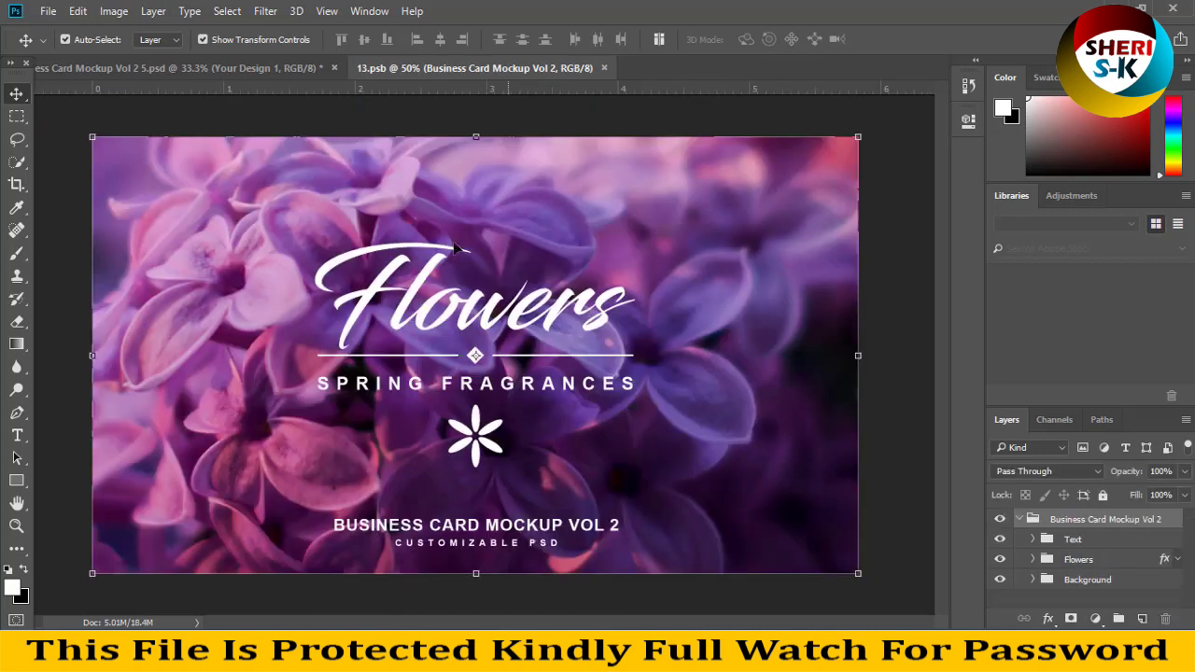
# - Open 01_Front.psd from the Cards > File11 > Red folder
pyautogui.click(48, 12)
pyautogui.click(62, 46)
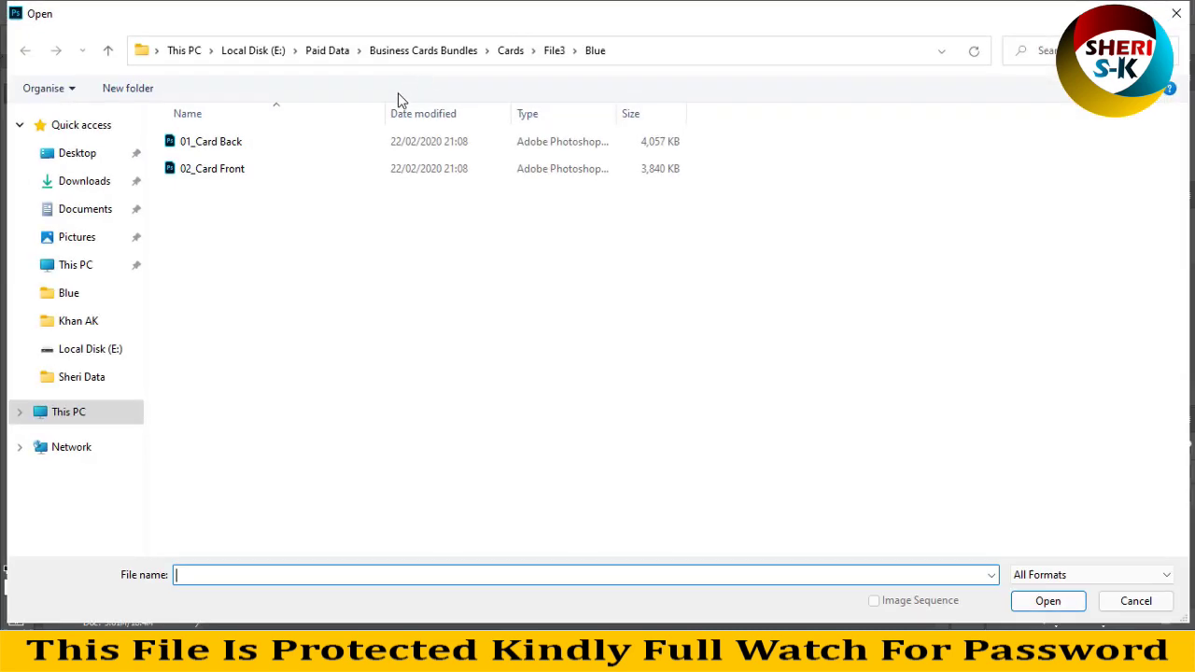
pyautogui.click(432, 53)
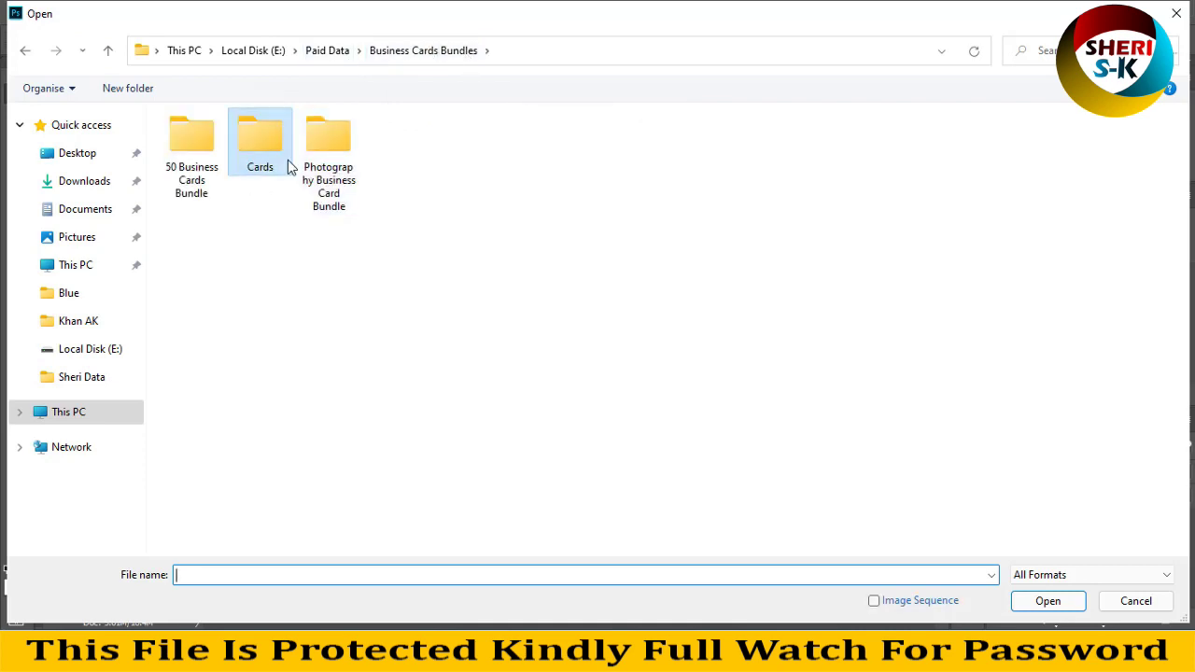
pyautogui.doubleClick(279, 164)
pyautogui.doubleClick(470, 254)
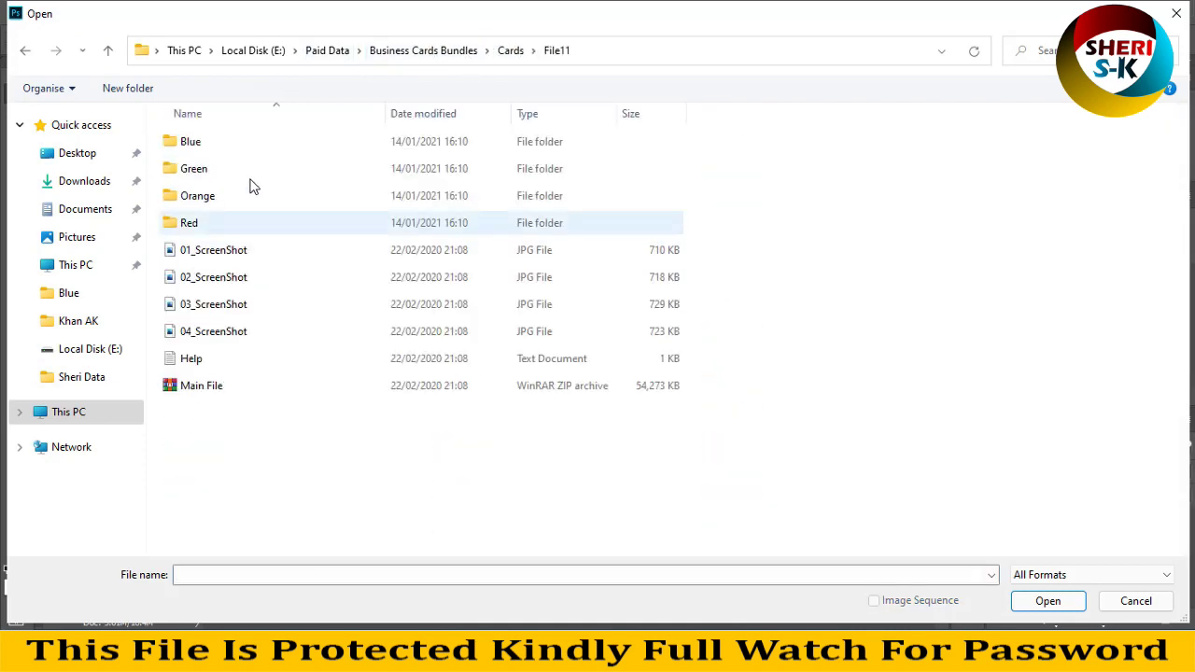
pyautogui.keyDown('ctrl'); pyautogui.scroll(4, 261, 274); pyautogui.keyUp('ctrl')
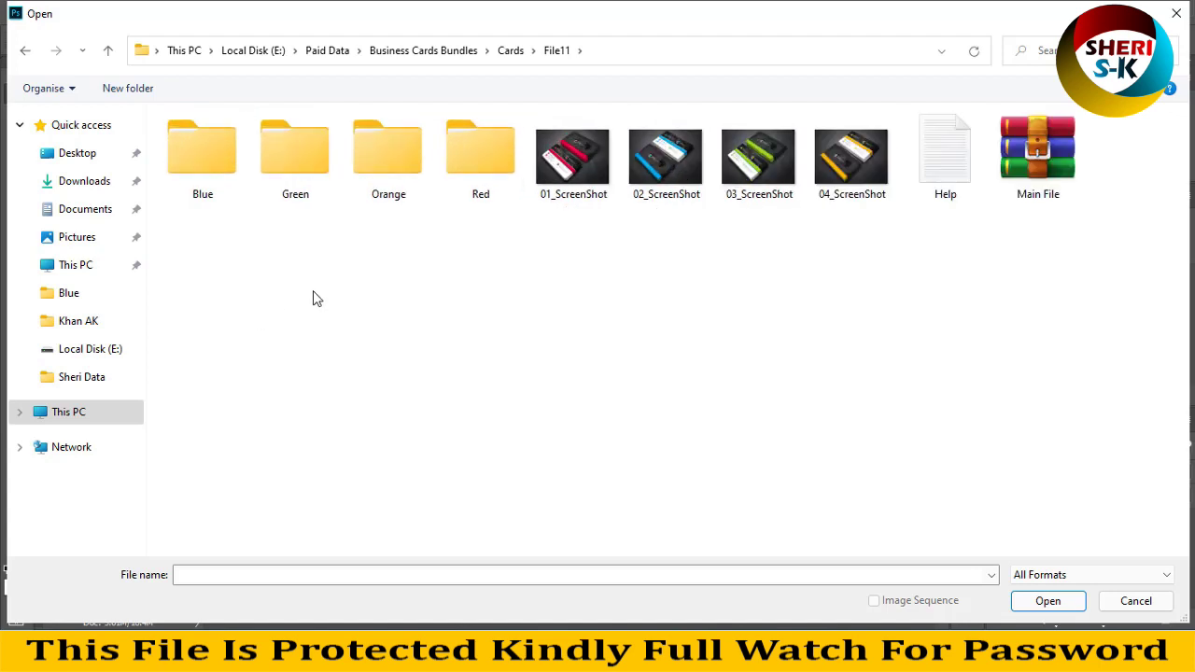
pyautogui.doubleClick(533, 168)
pyautogui.click(213, 147)
pyautogui.click(1027, 605)
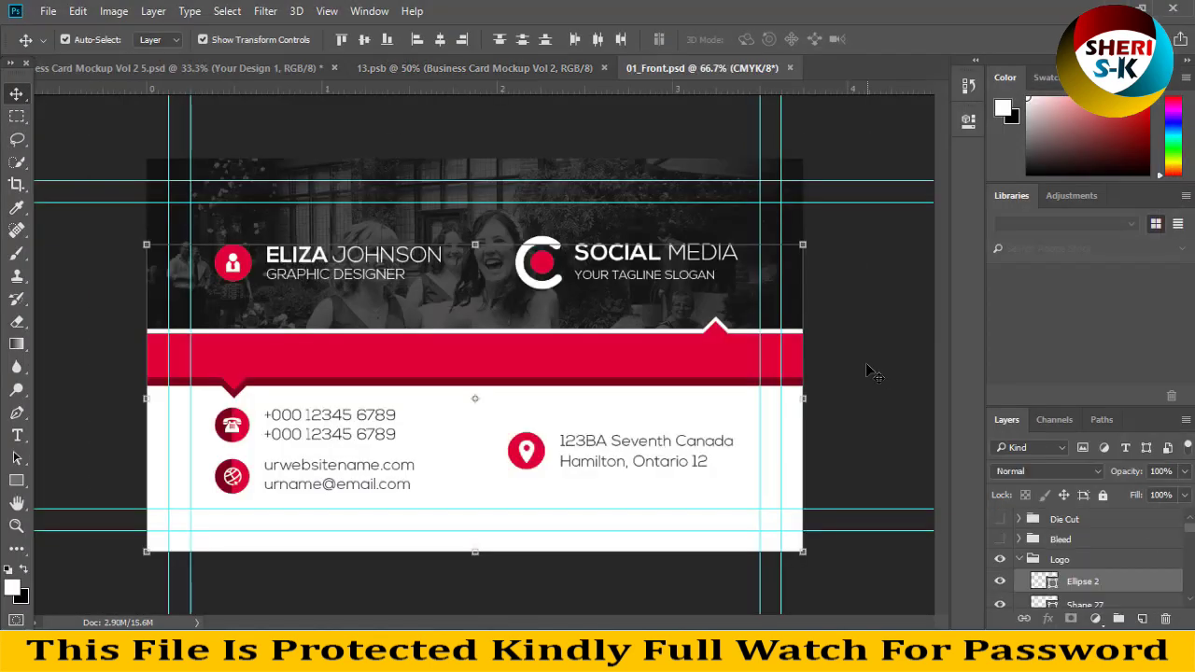
# - Merge the red card's visible layers and float its window over the mockup
pyautogui.hotkey('ctrl', 'shift', 'e')
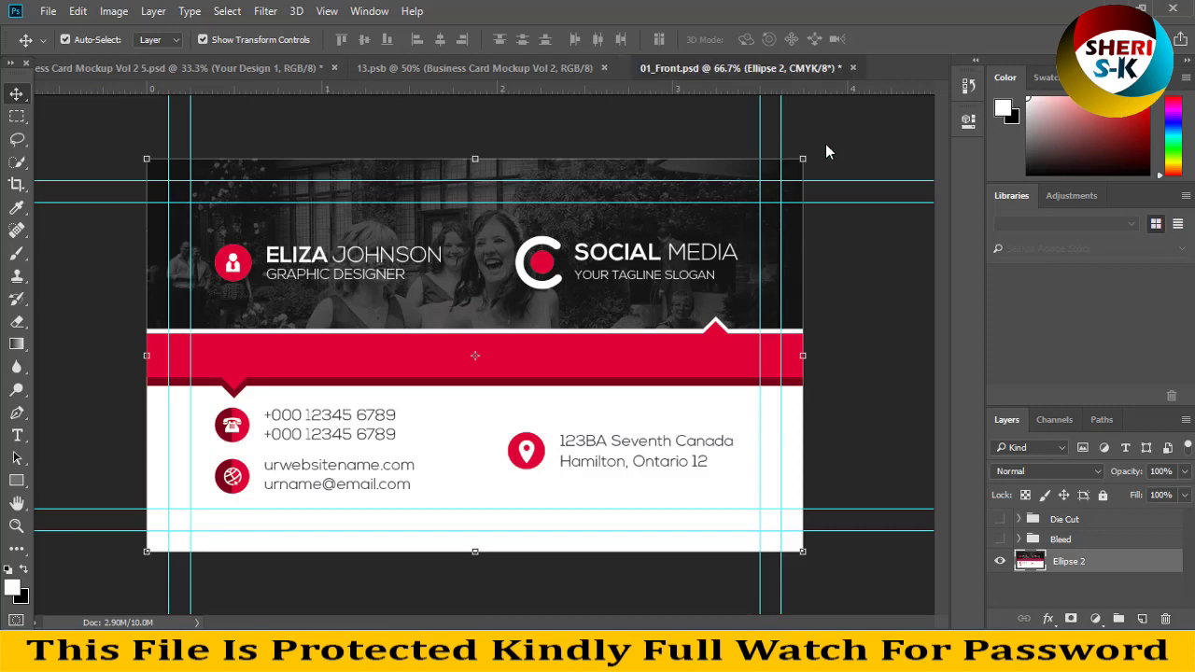
pyautogui.moveTo(740, 67); pyautogui.dragTo(924, 292)
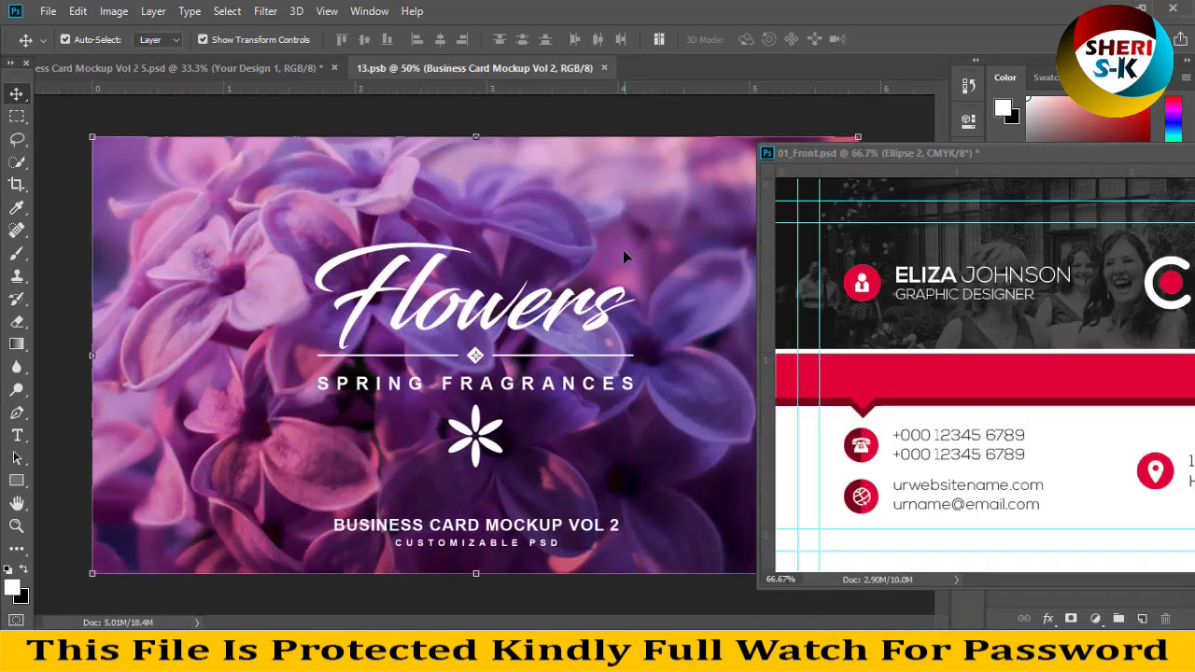
pyautogui.moveTo(1057, 158); pyautogui.dragTo(518, 263)
# - In 13.psb, add empty layers above the collapsed Business Card Mockup Vol 2 group
pyautogui.click(920, 392)
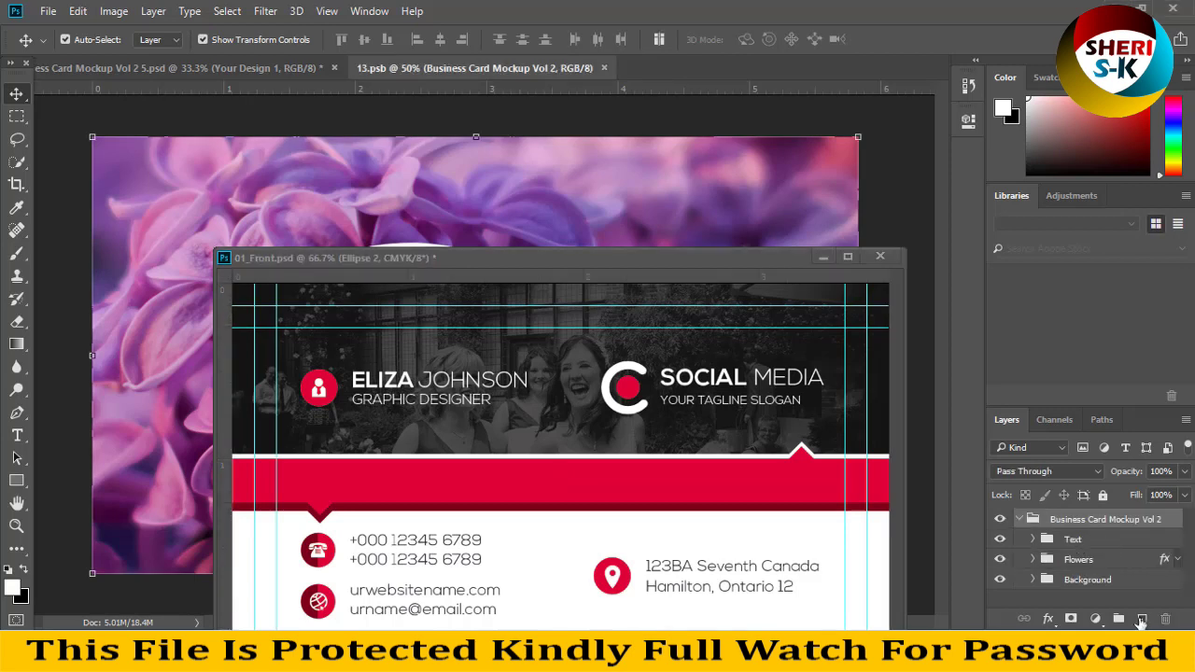
pyautogui.click(1141, 618)
pyautogui.click(1027, 519)
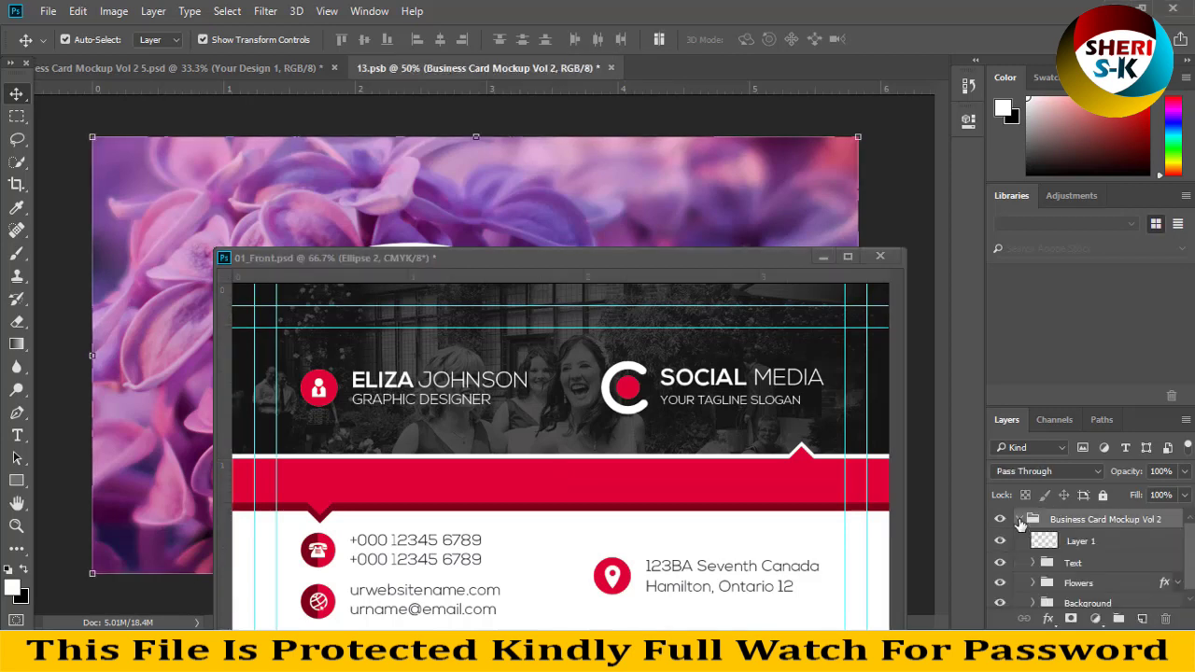
pyautogui.click(1019, 519)
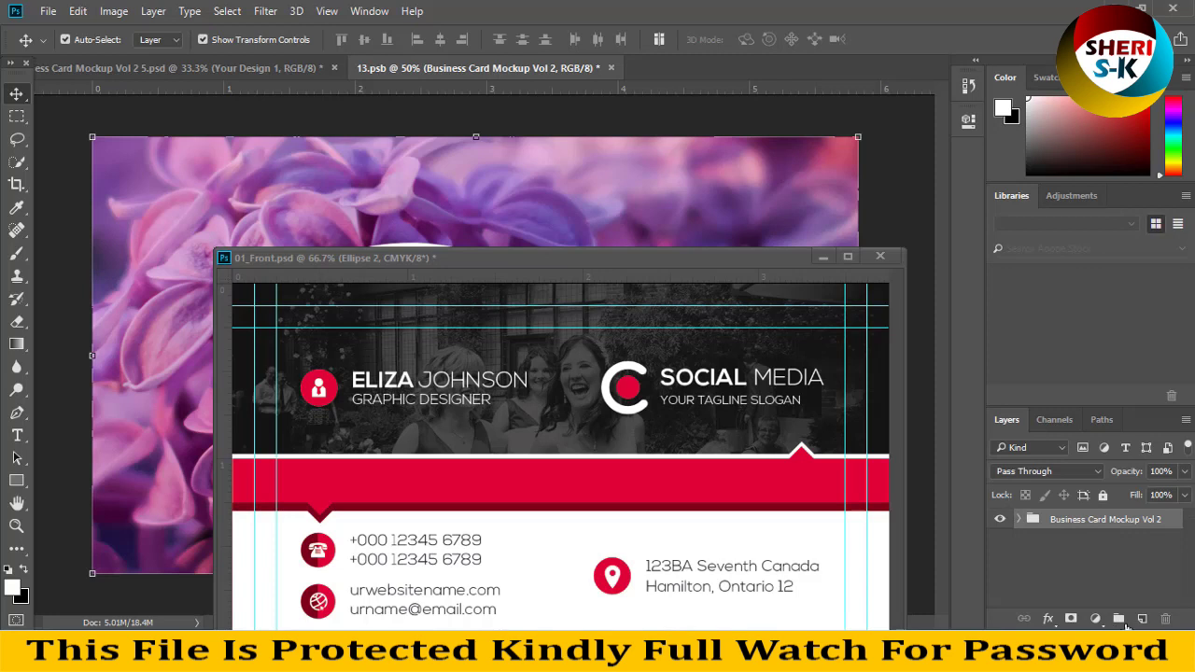
pyautogui.click(1141, 619)
# - Delete the old Flowers design group and bring the red card artwork into 13.psb
pyautogui.click(1087, 542)
pyautogui.press('Delete')
pyautogui.moveTo(649, 335); pyautogui.dragTo(508, 201)
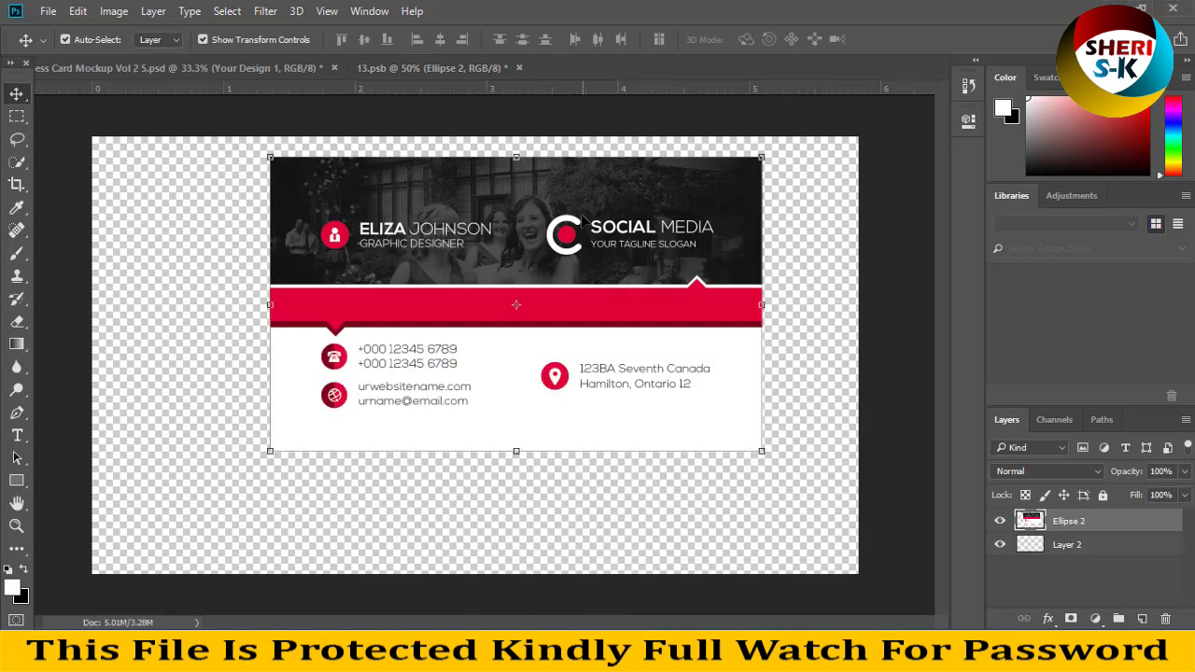
# - Stretch the red card from the top-left corner to fill the 13.psb canvas and save it
pyautogui.moveTo(584, 242); pyautogui.dragTo(408, 220)
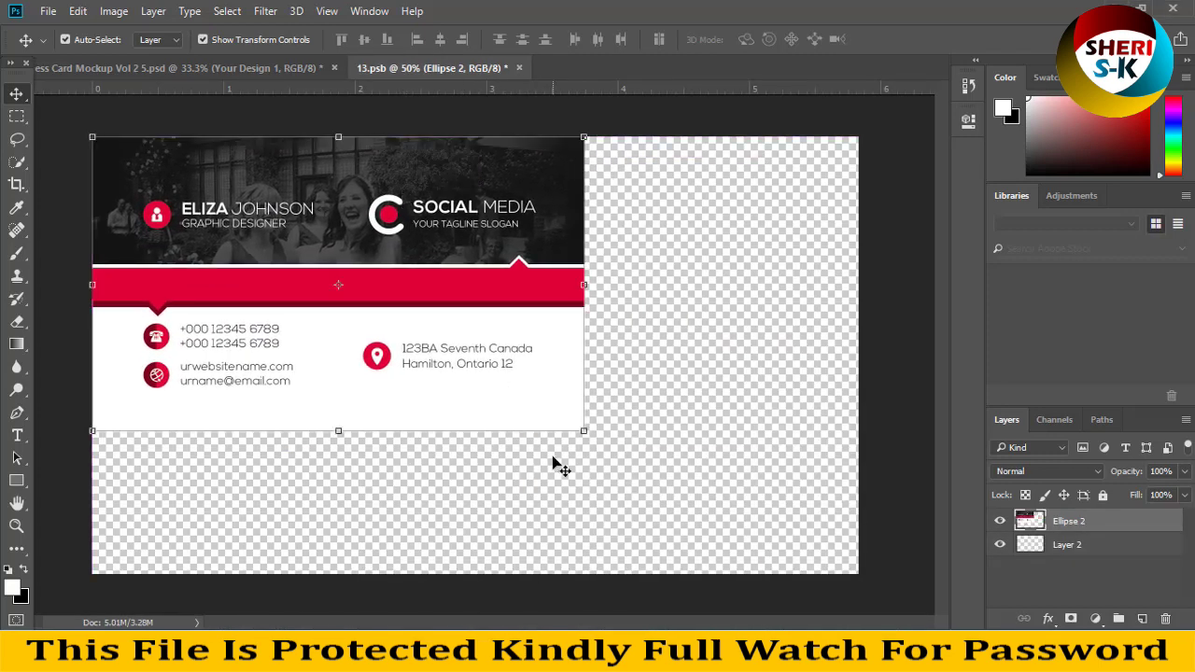
pyautogui.moveTo(583, 433); pyautogui.dragTo(869, 579)
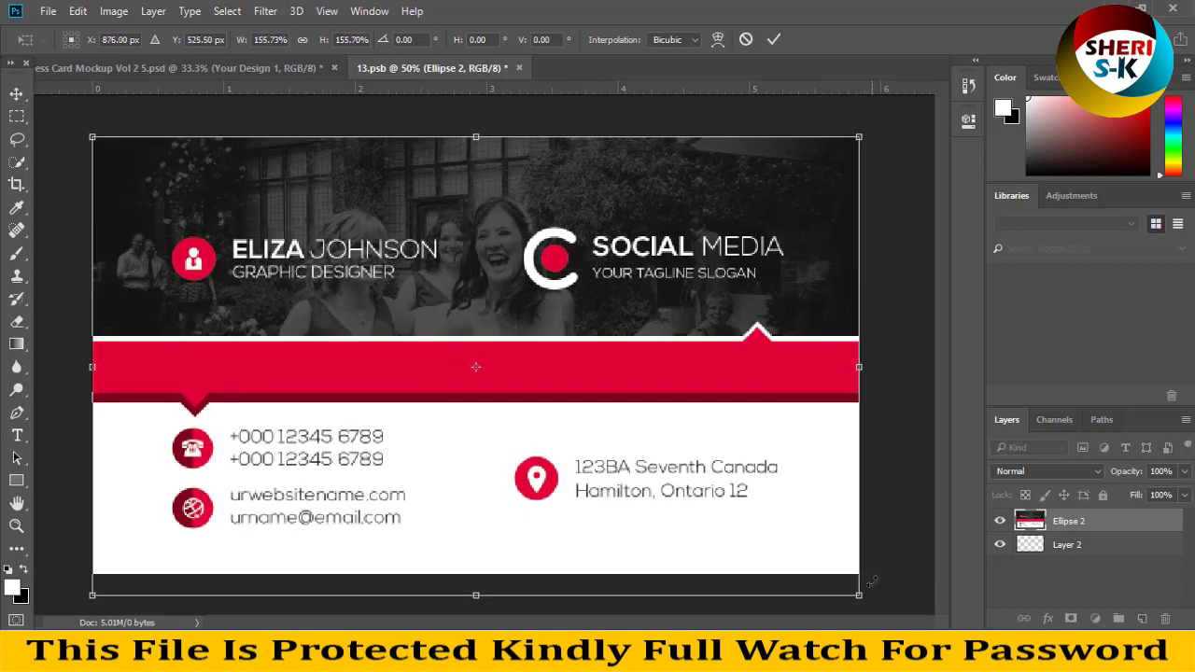
pyautogui.press('Return')
pyautogui.hotkey('ctrl', 's')
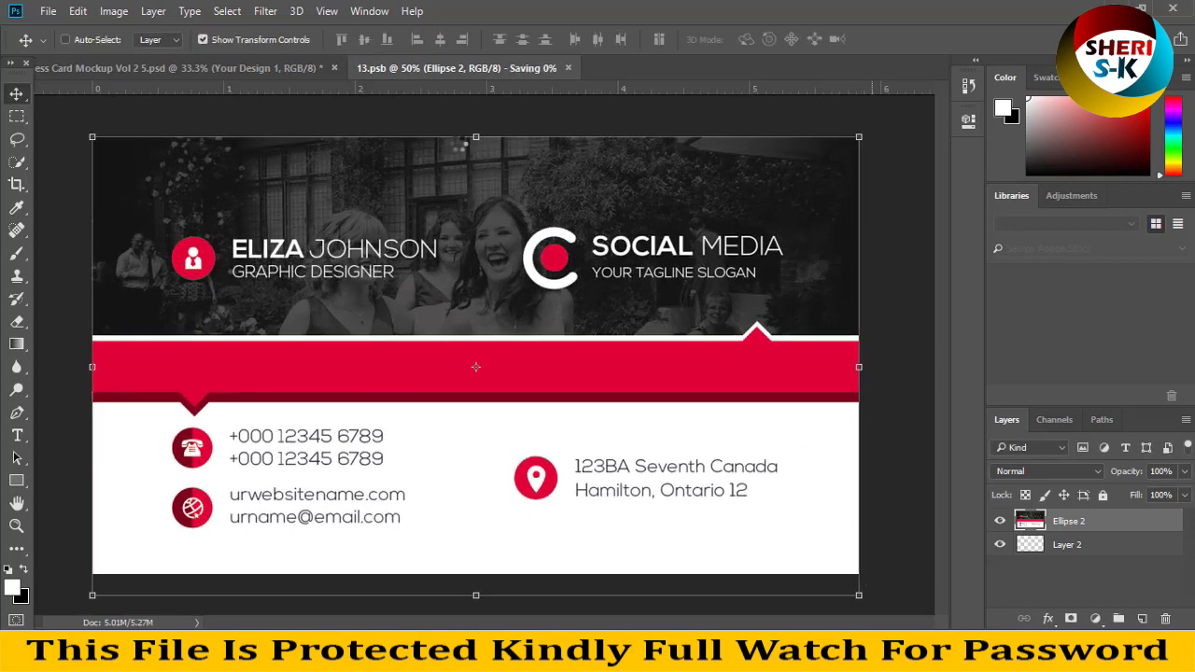
# - Check the stacked-card mockup's Tone layer, then close 13.psb and the mockup without saving
pyautogui.click(246, 67)
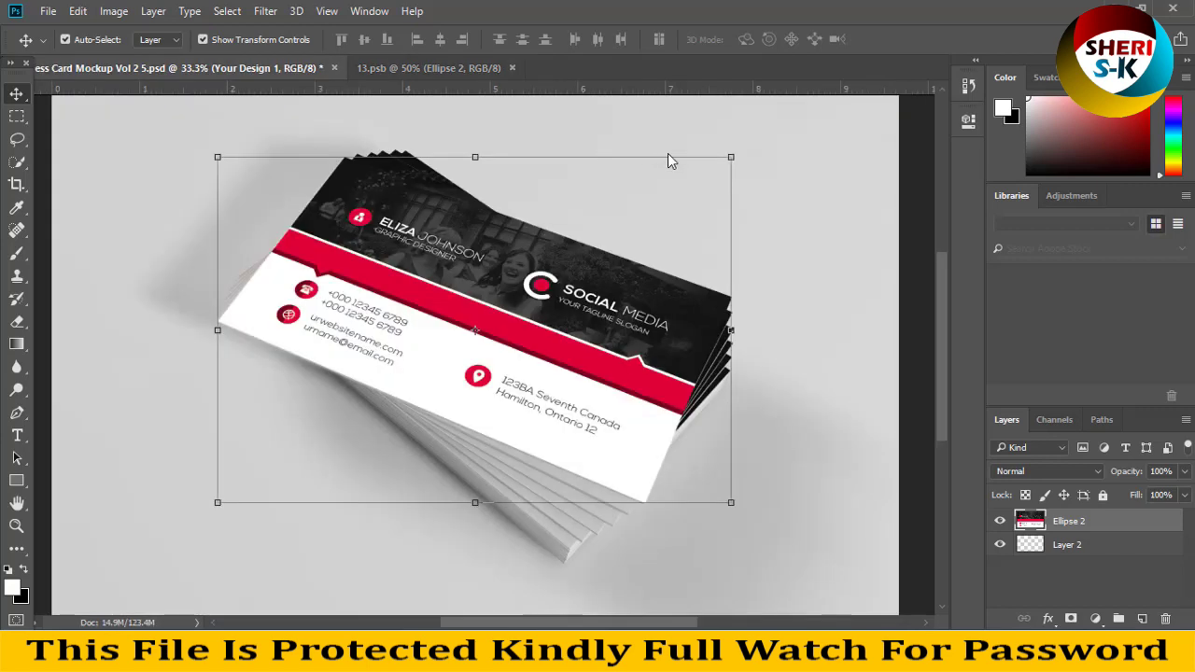
pyautogui.click(892, 172)
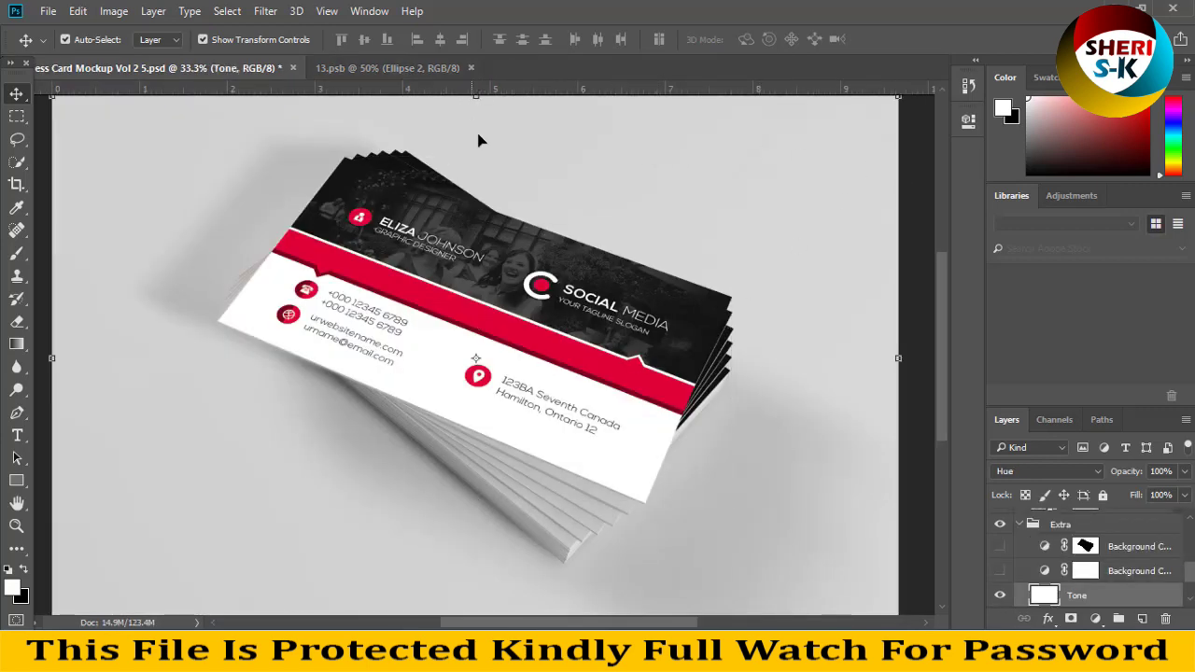
pyautogui.click(471, 68)
pyautogui.click(292, 68)
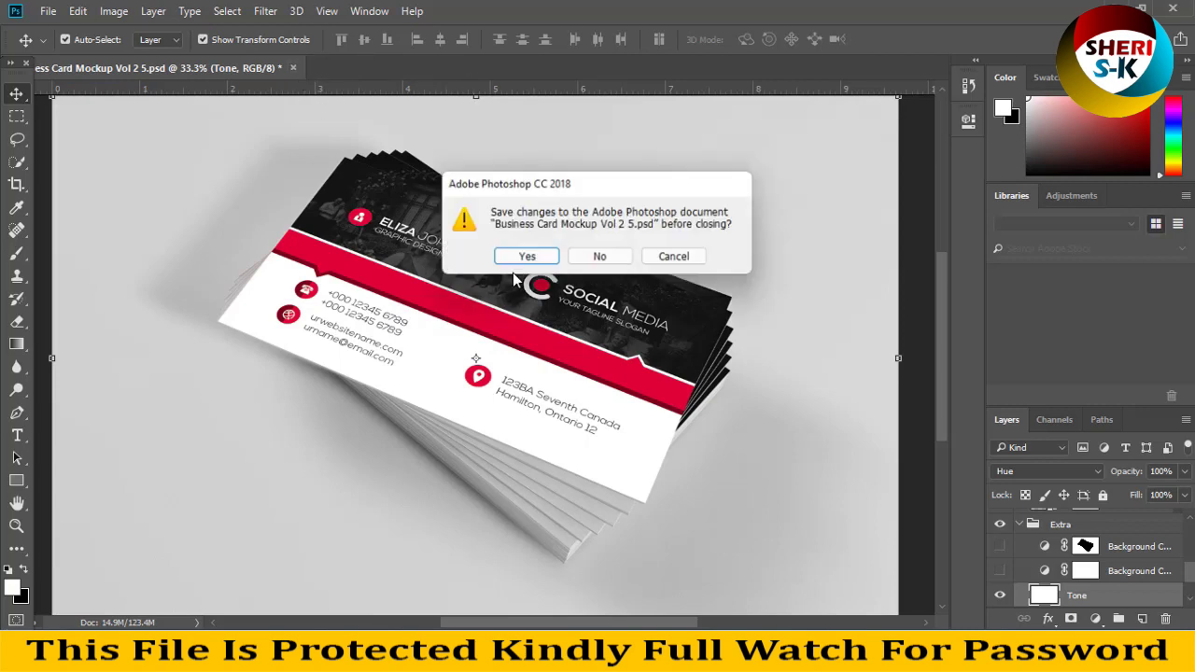
pyautogui.click(601, 258)
pyautogui.click(525, 579)
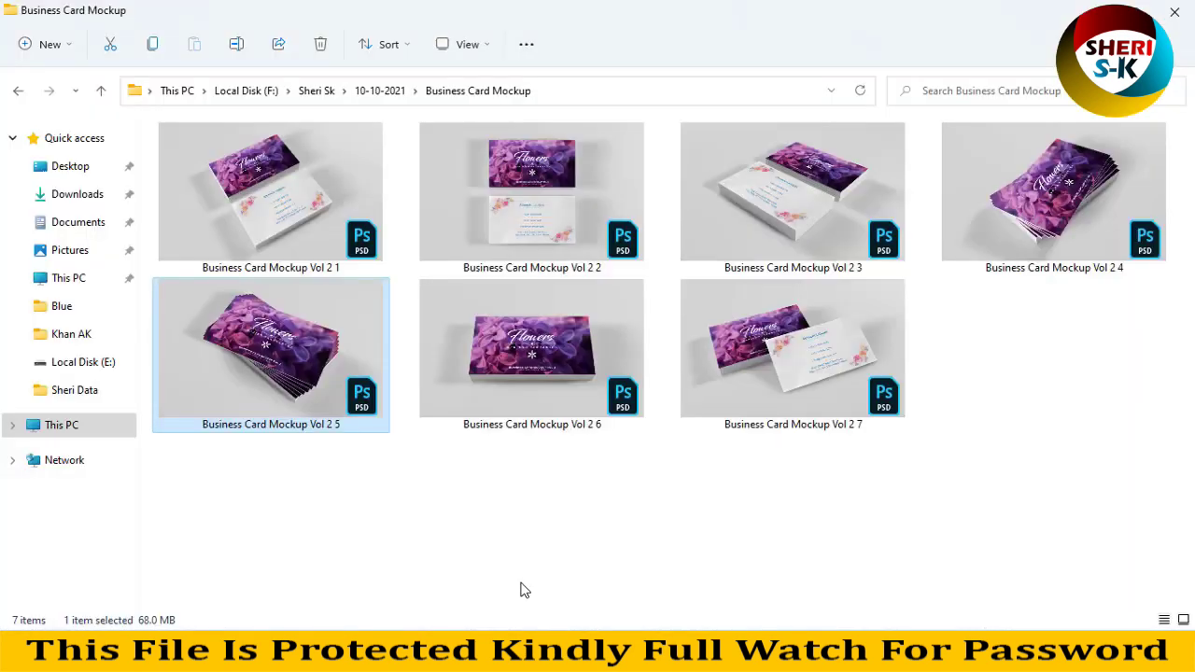
pyautogui.click(766, 378)
pyautogui.click(1018, 201)
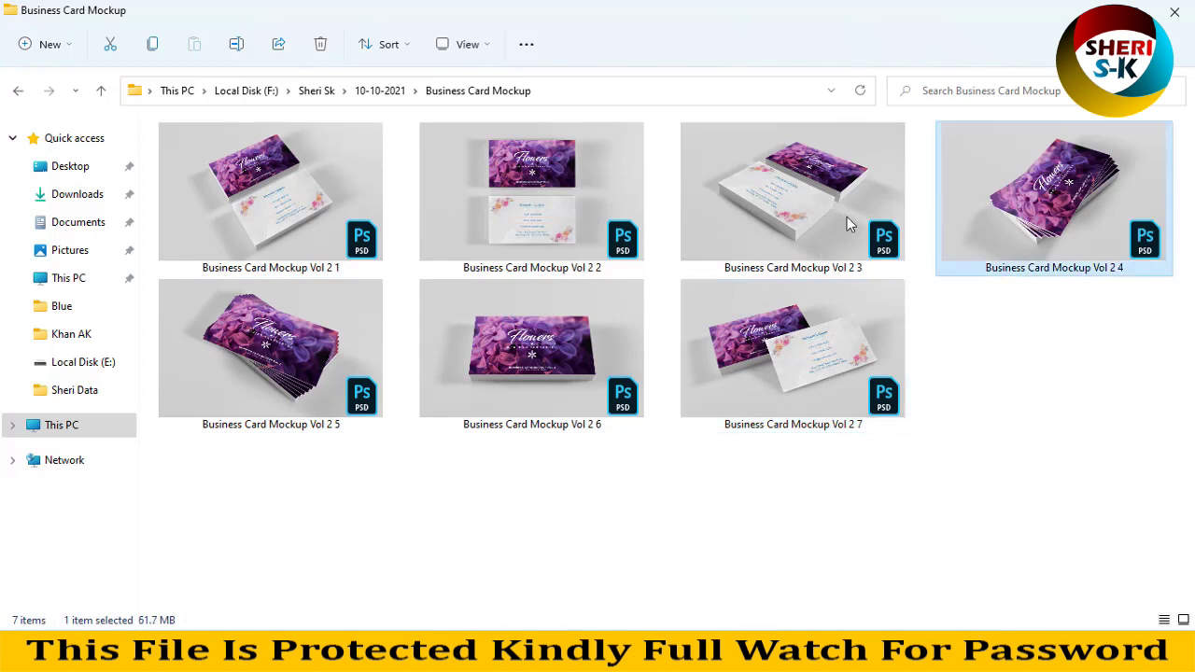
pyautogui.click(793, 200)
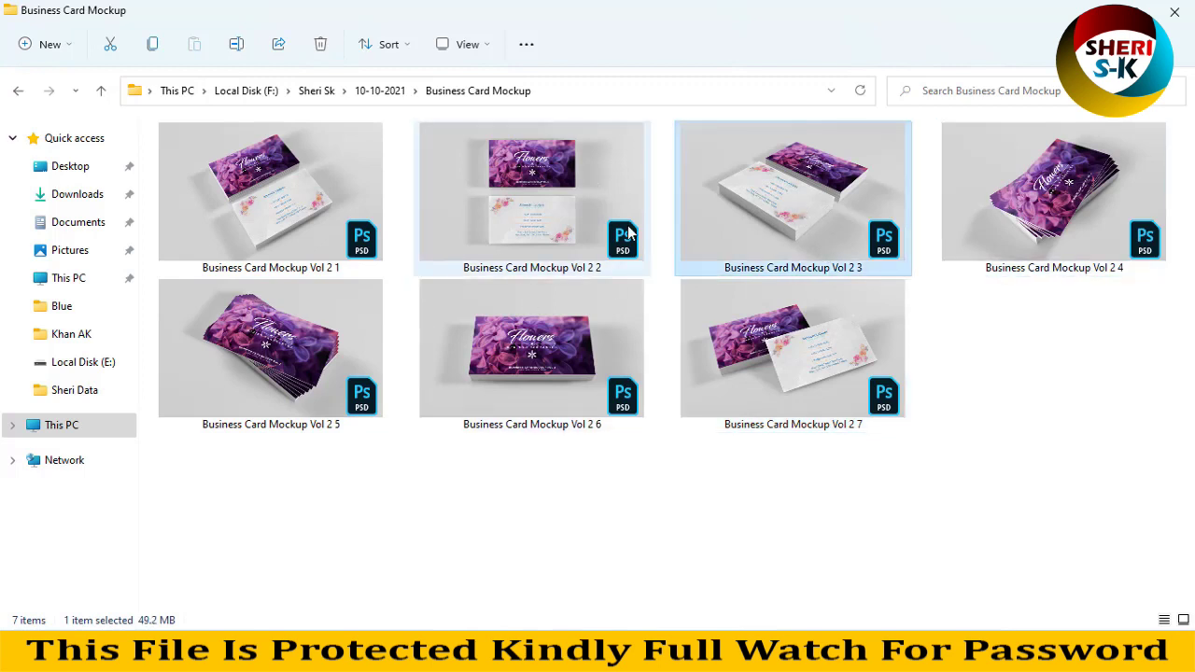
pyautogui.moveTo(627, 233)
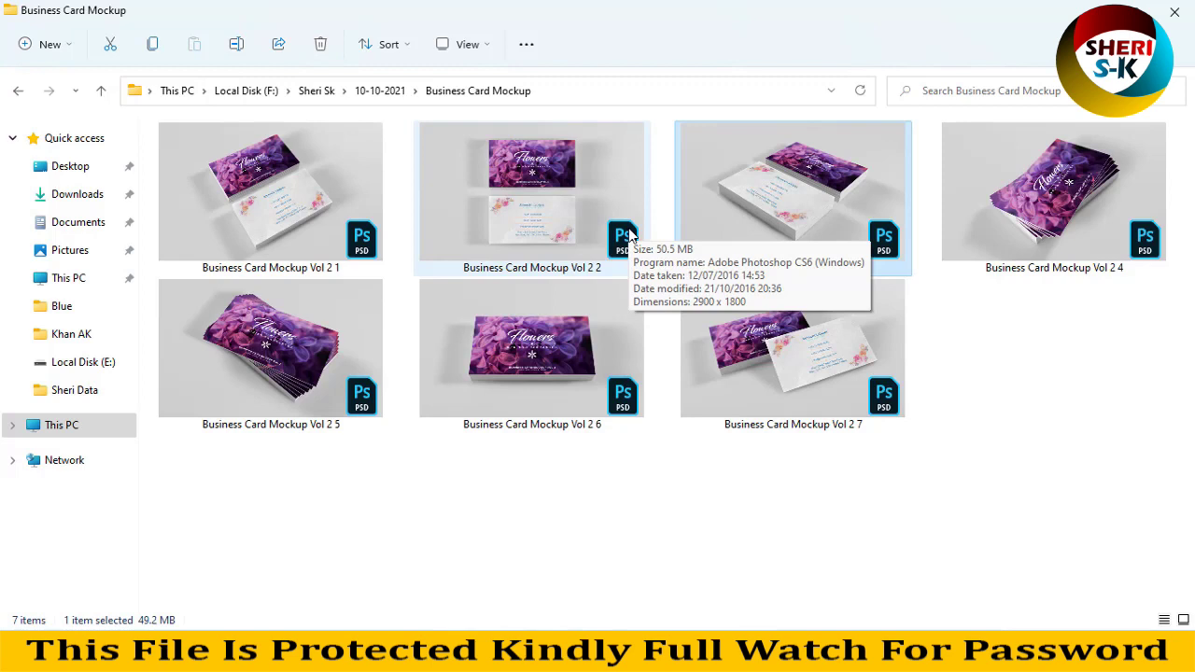
pyautogui.click(698, 406)
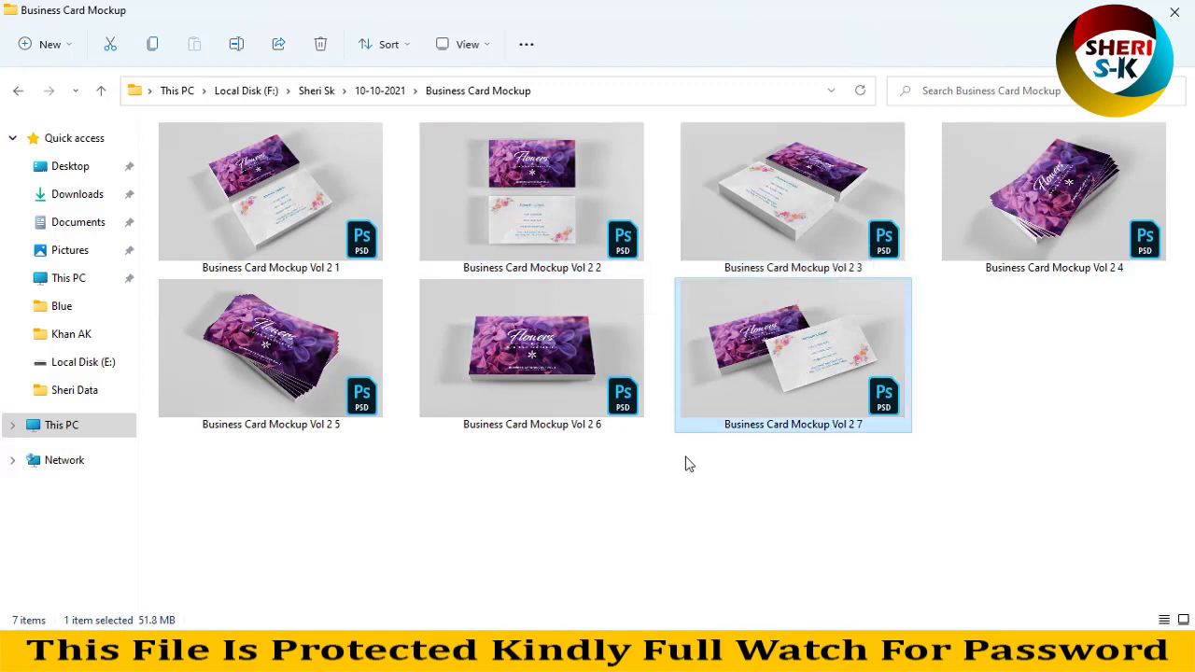